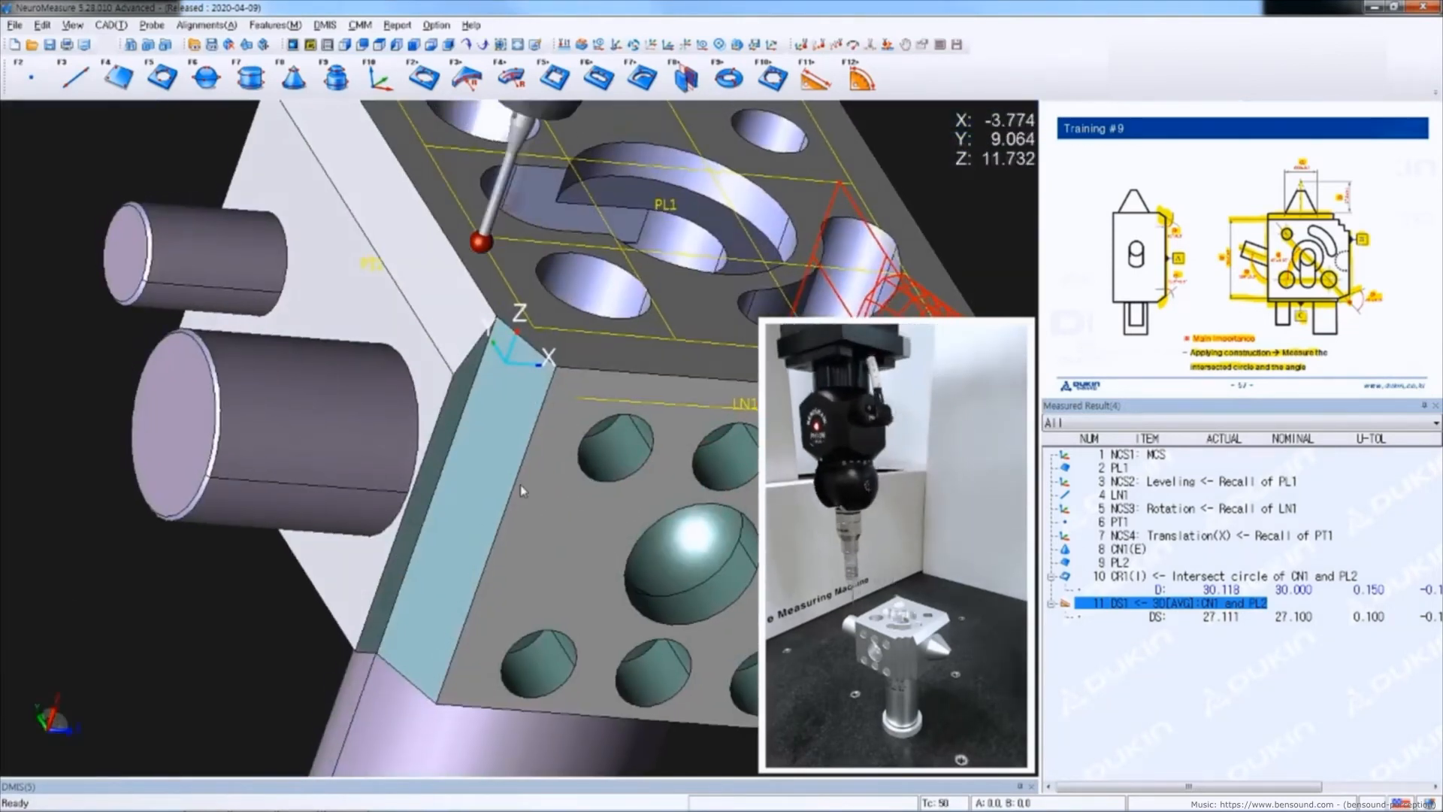
Measure a line on the angled chamfer face next to the coordinate origin.
key("F3")
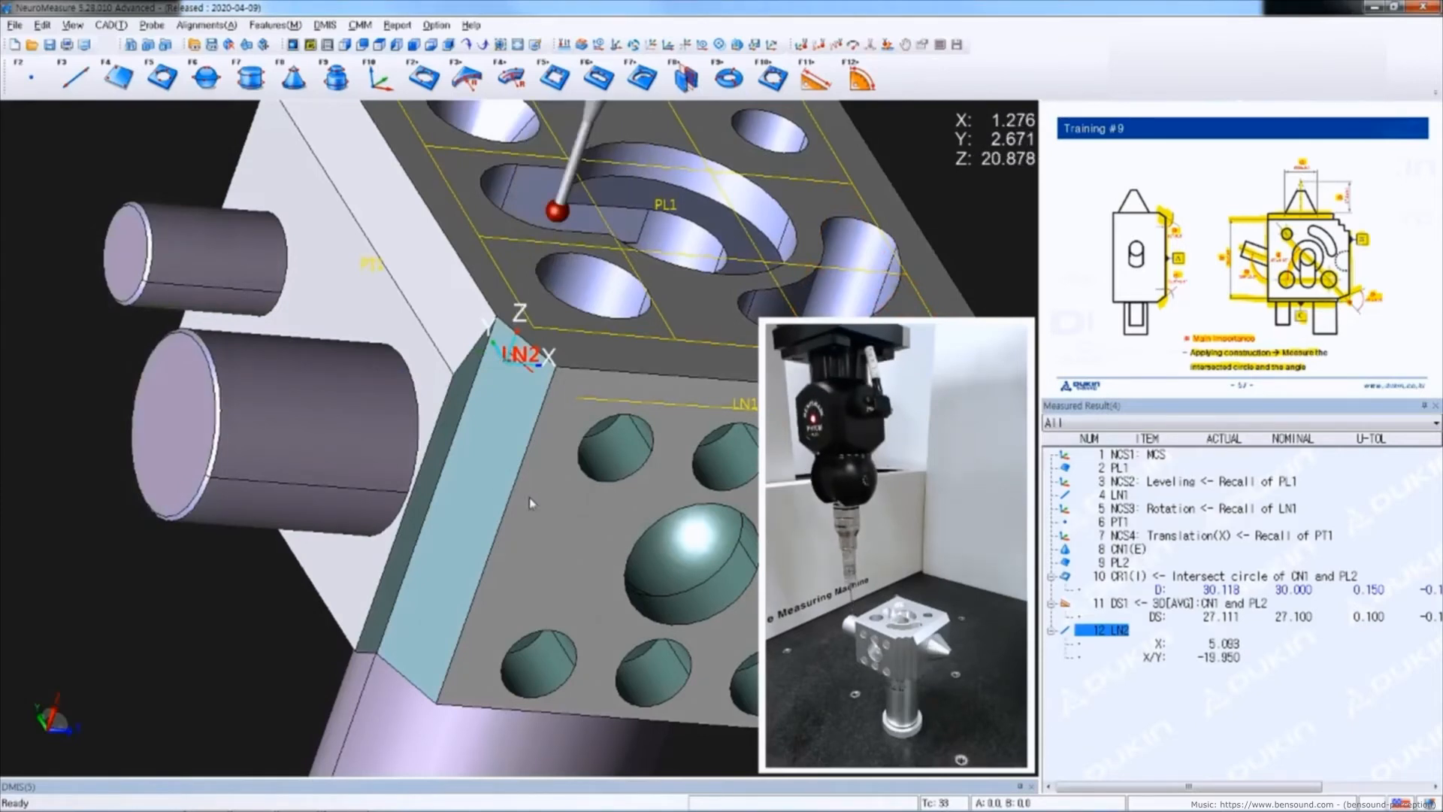
Measure circles in the three round holes of the top face, probing four points in each.
left_click(449, 44)
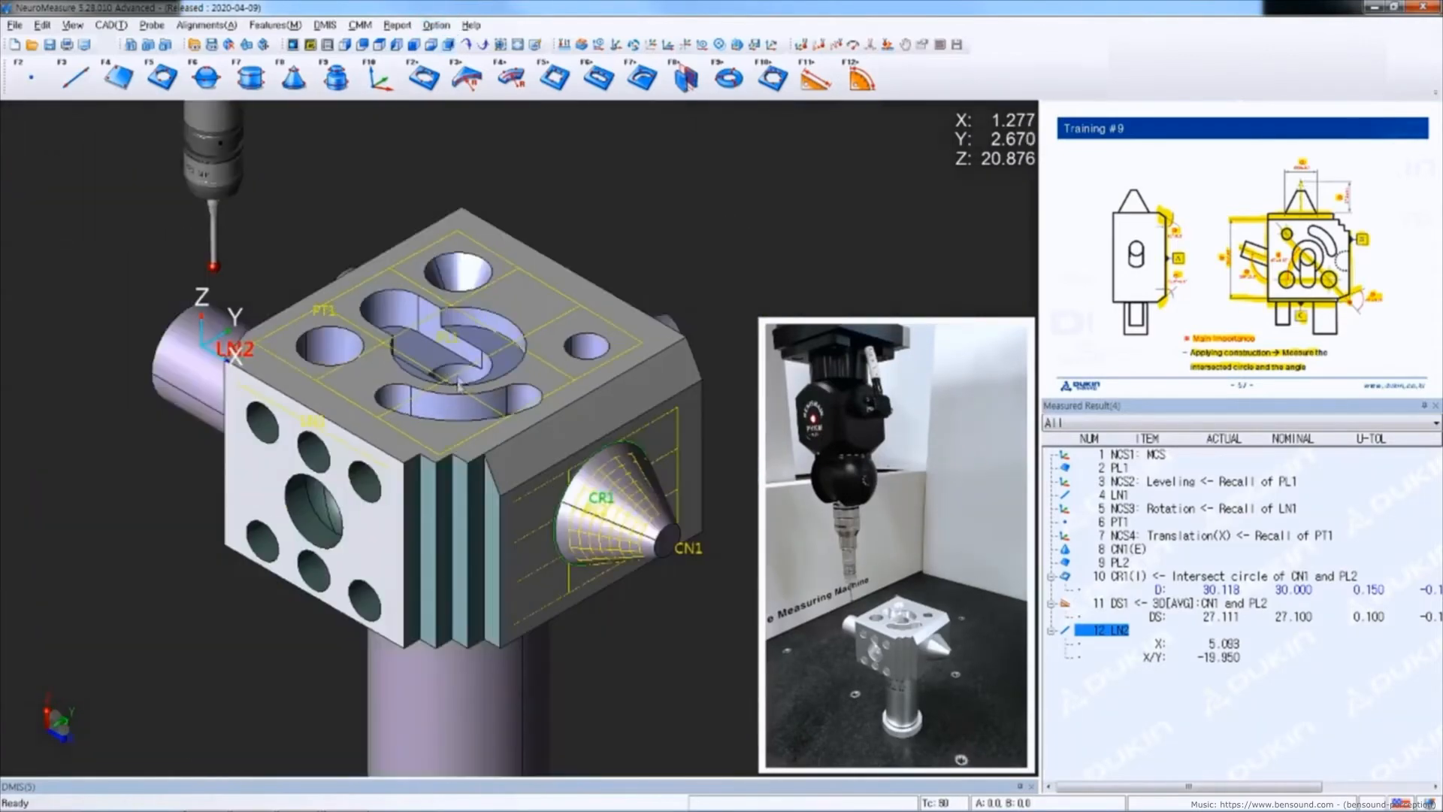
middle_click_drag(457, 378, 450, 441)
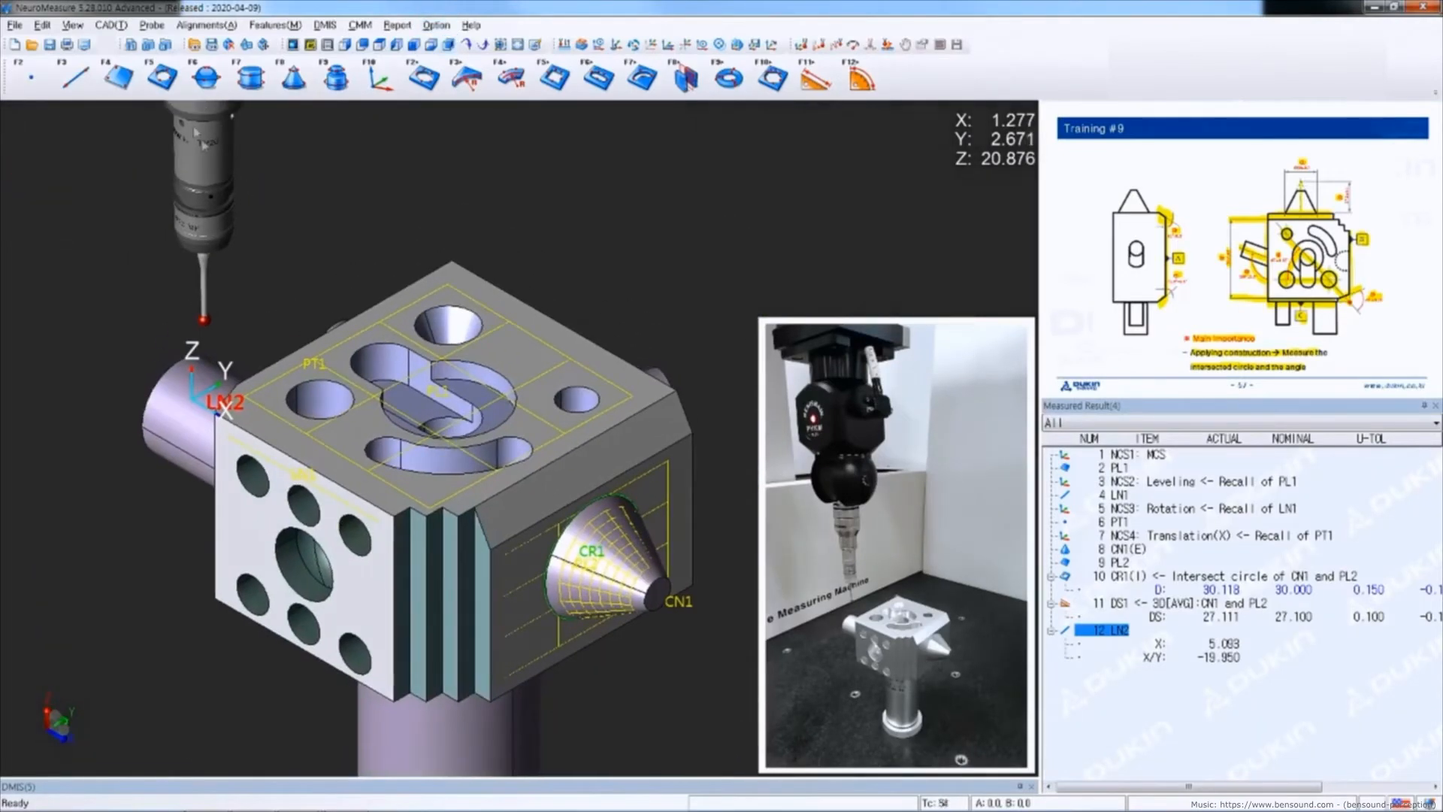
left_click(162, 77)
middle_click_drag(442, 359, 475, 381)
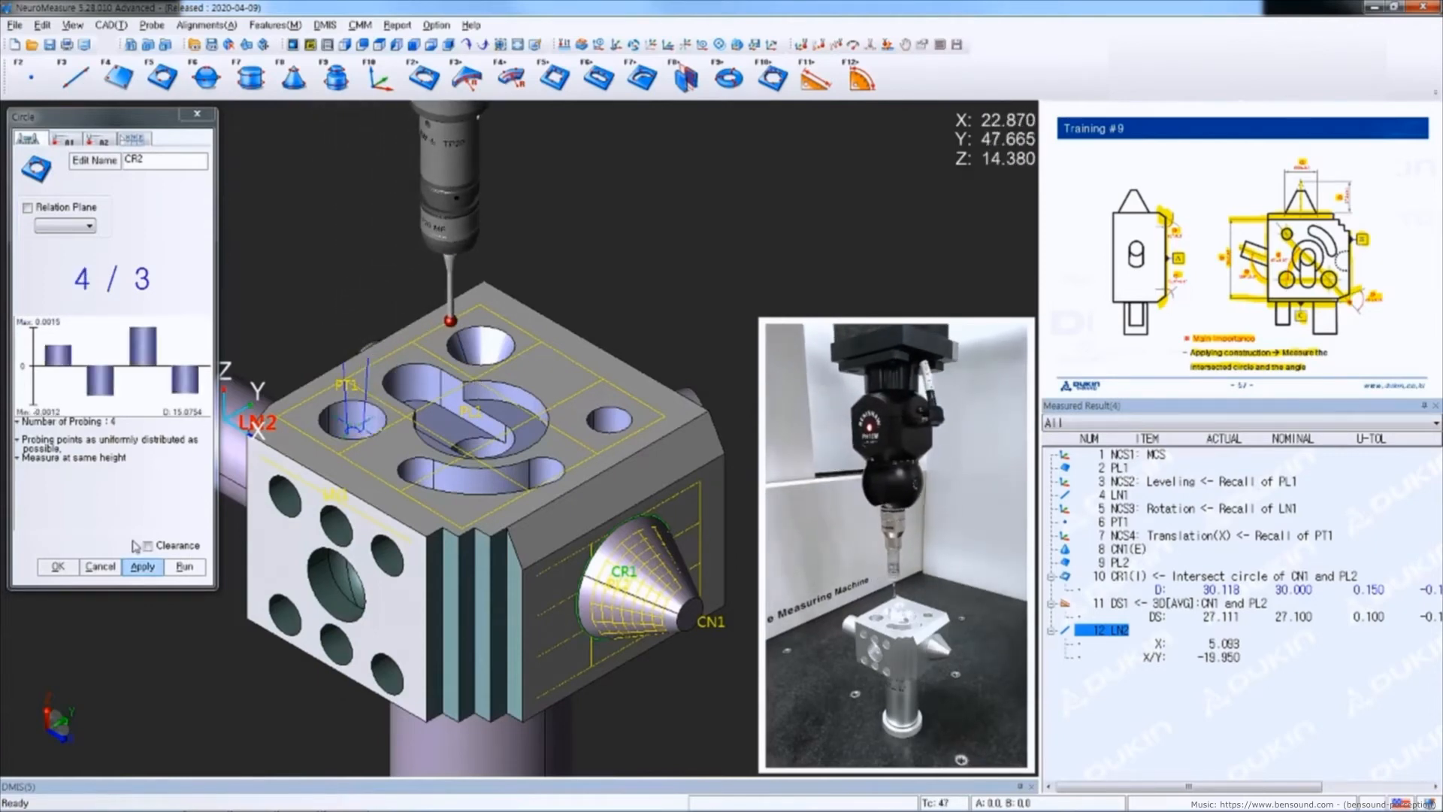
left_click(143, 567)
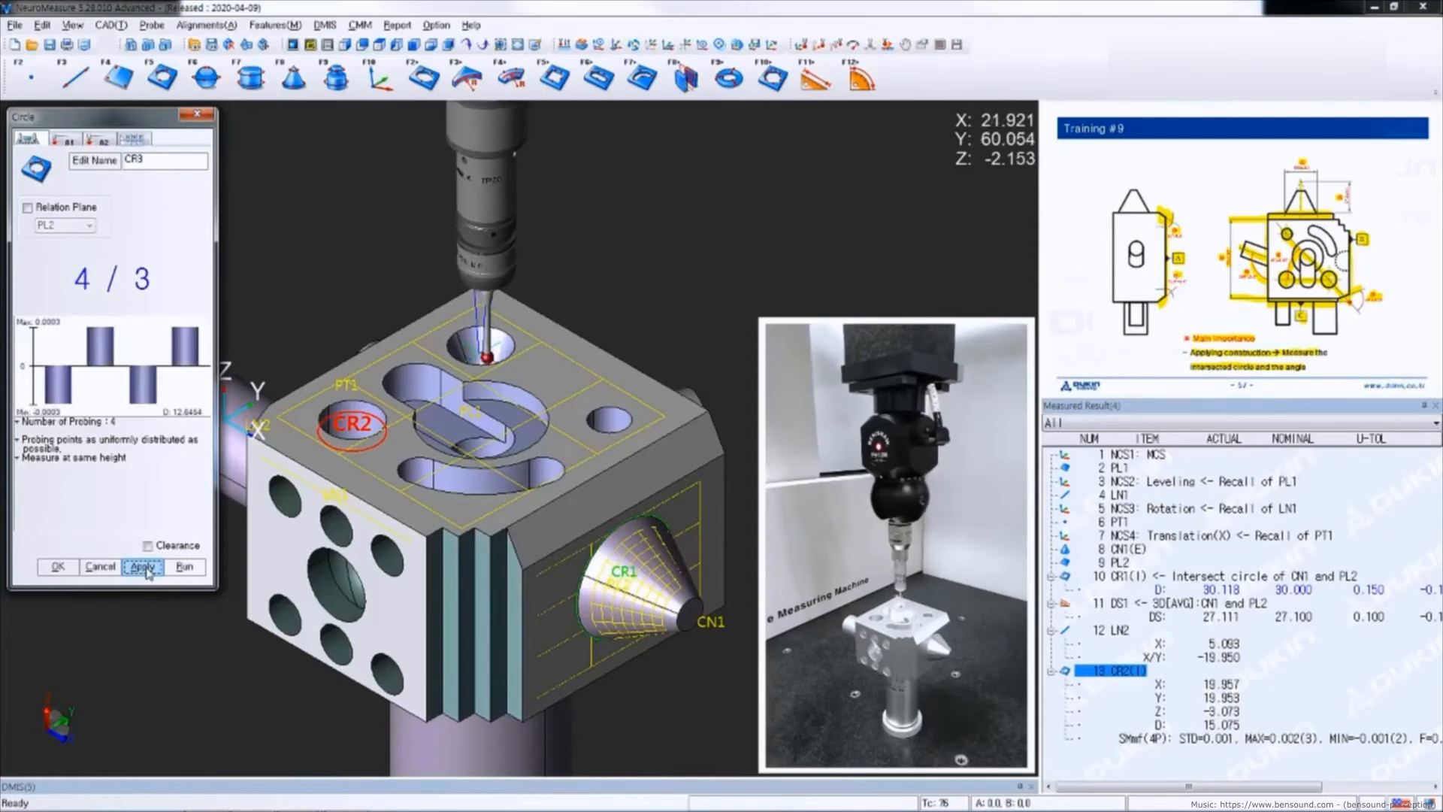
left_click(143, 566)
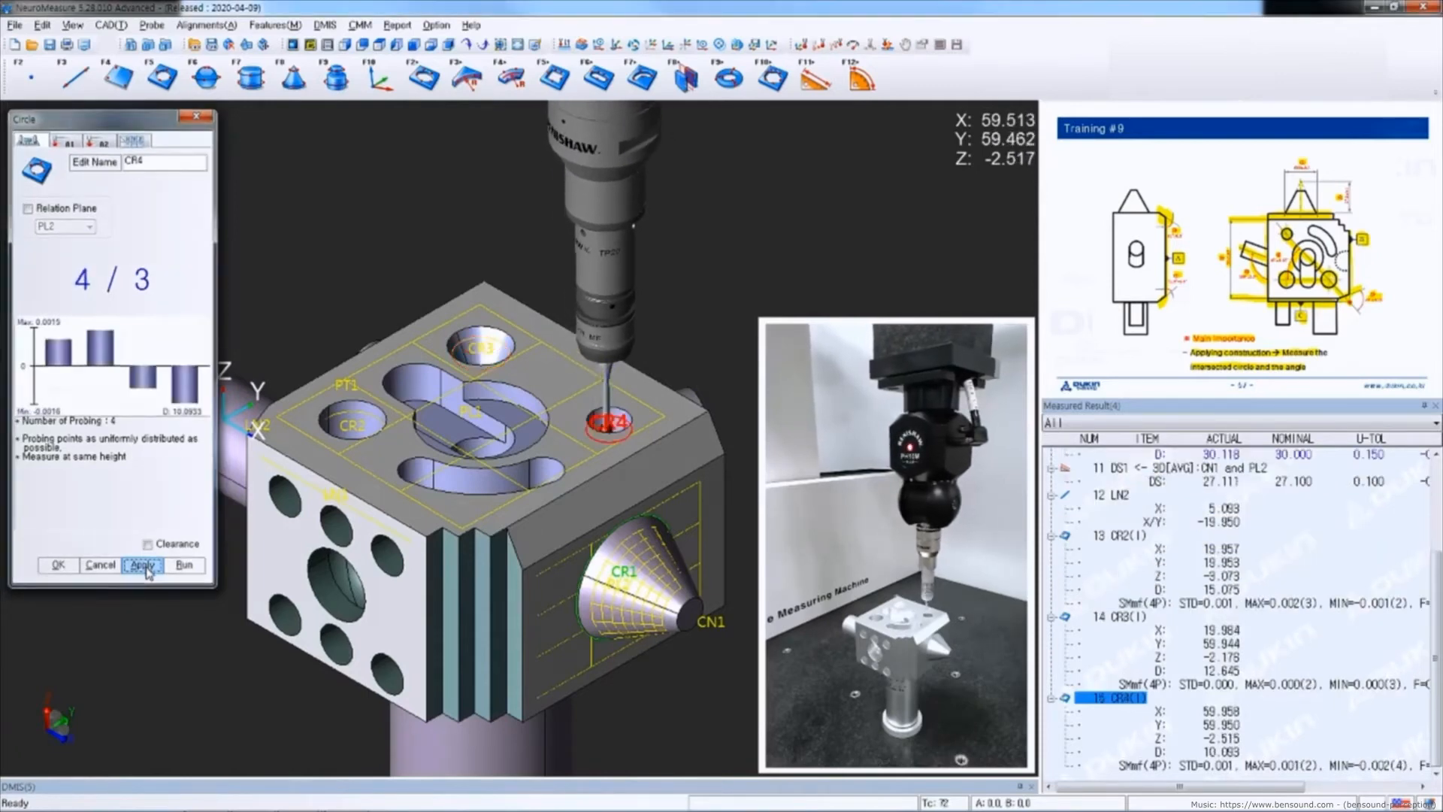
left_click(145, 567)
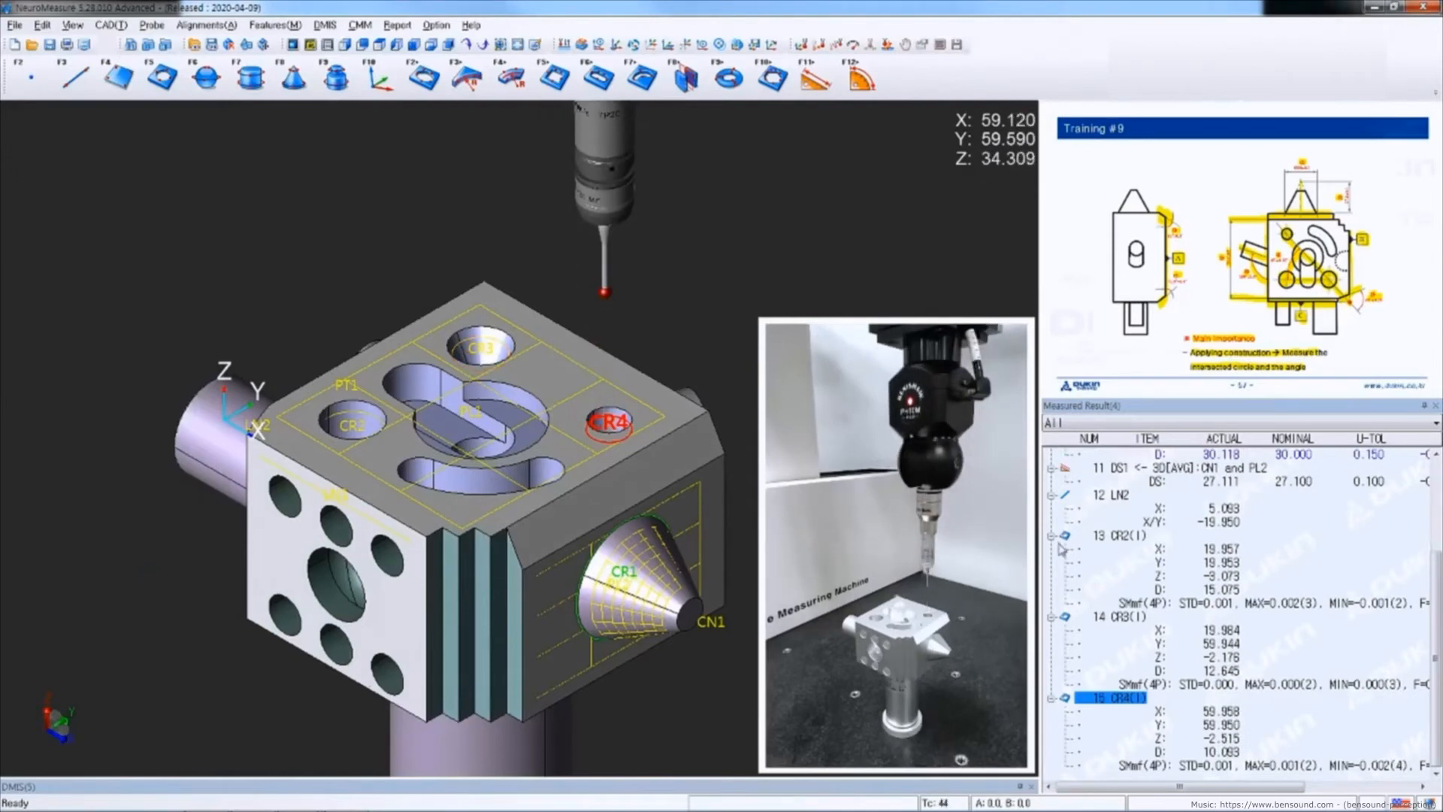
Hide the detailed result items of line LN2 and circles CR2, CR3 and CR4.
left_click(1113, 538, "shift")
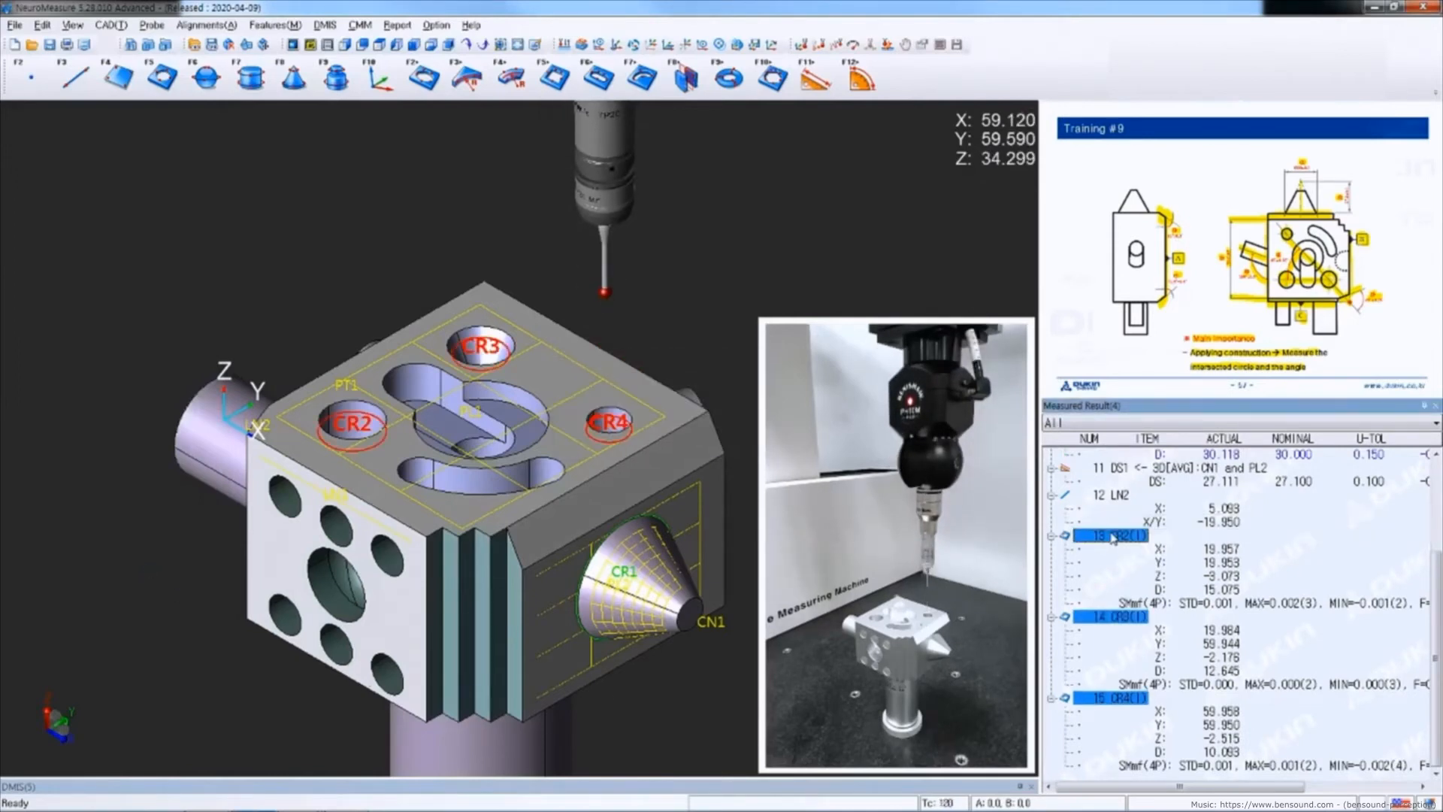
right_click(1113, 509)
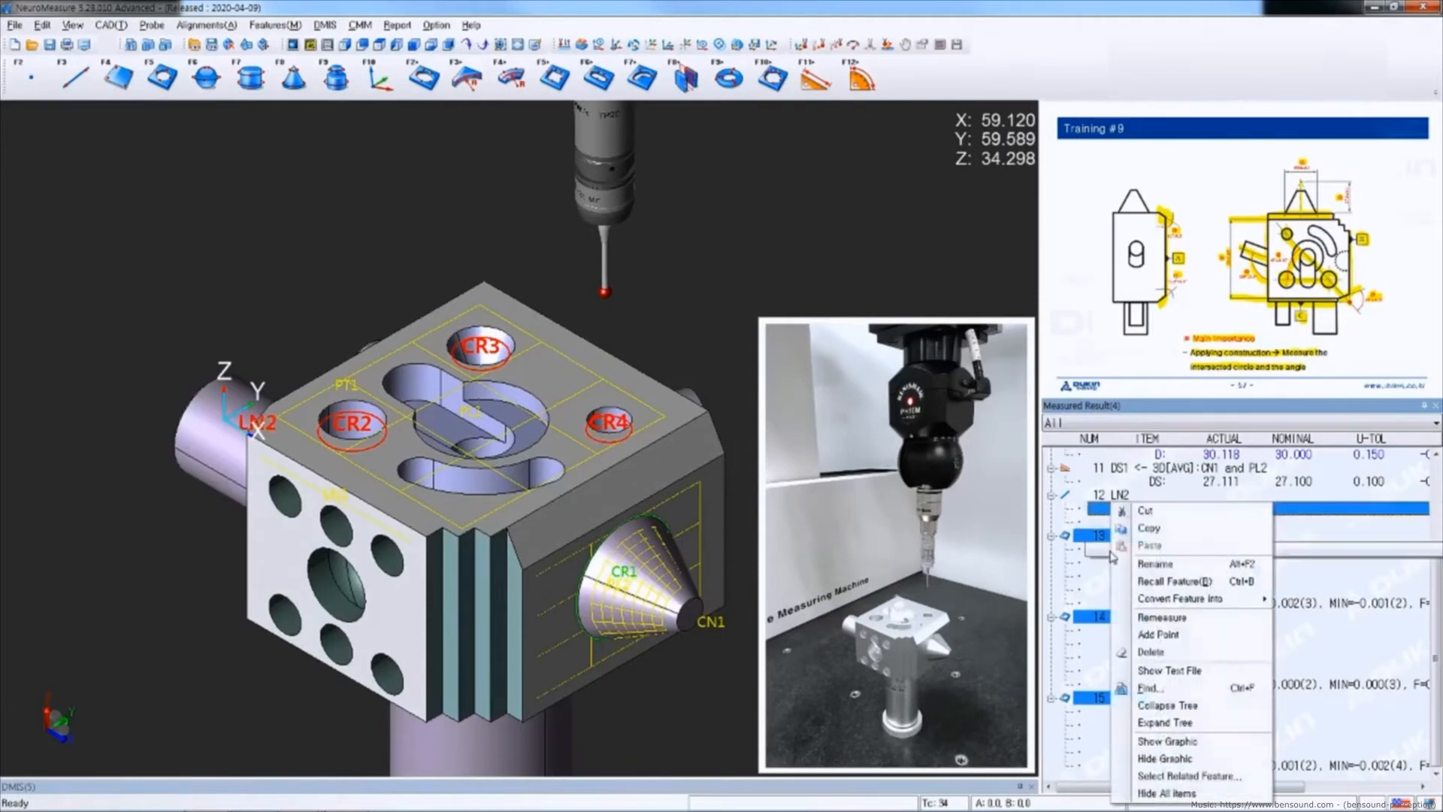
left_click(1170, 786)
Construct minimum distance lines from circle CR2 to CR4 and from circle CR2 to CR3.
left_click(1108, 671)
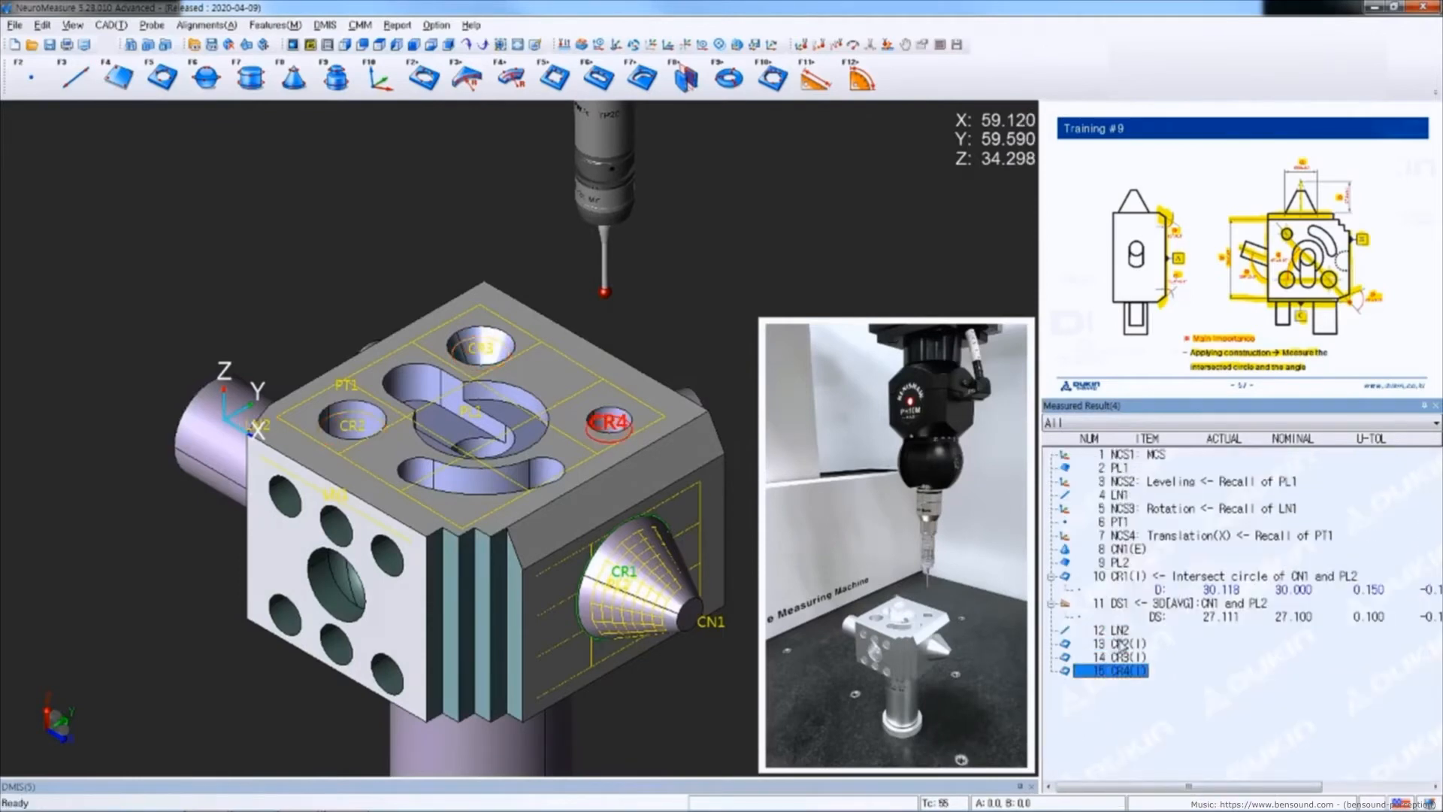
left_click(1122, 644)
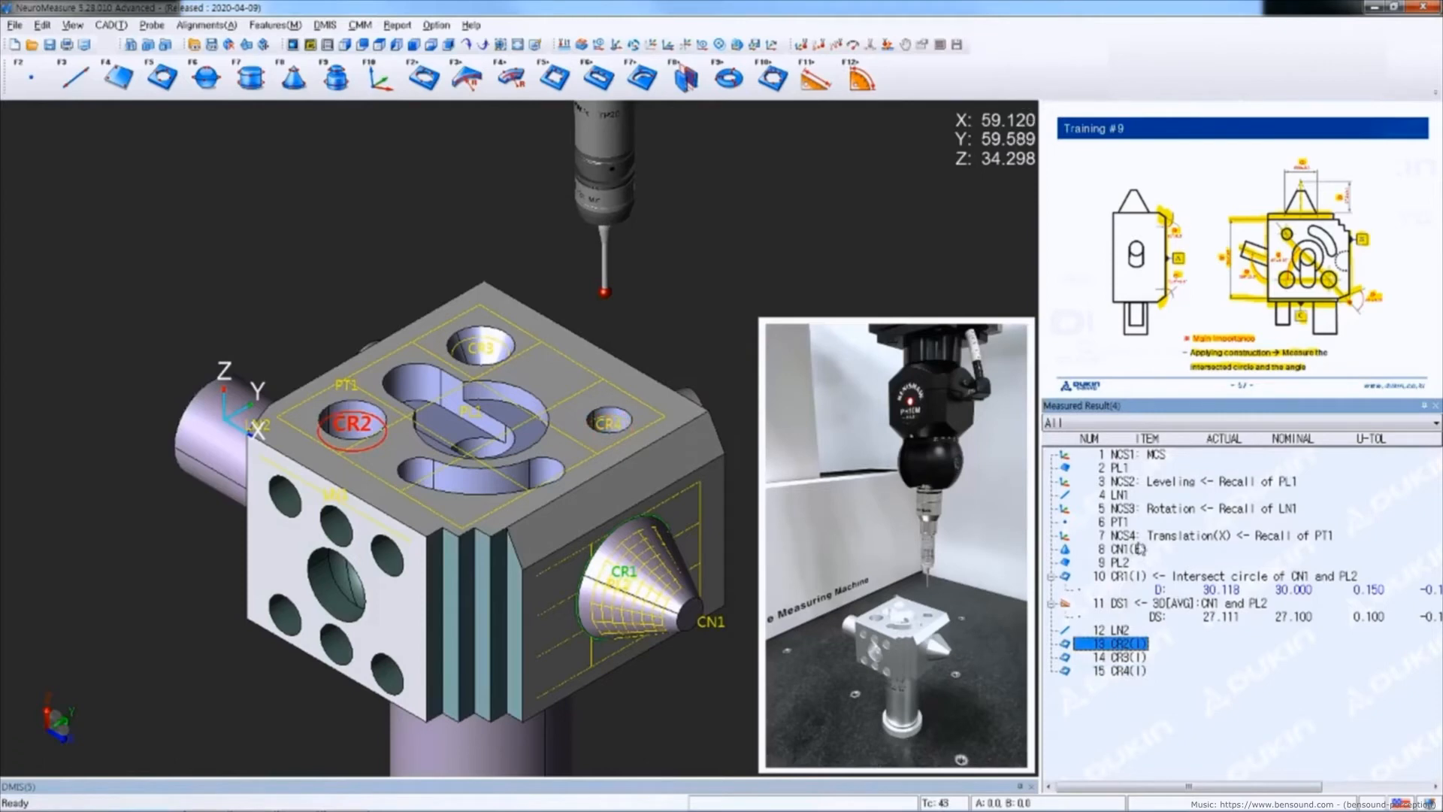
scroll(577, 359, "up", 5)
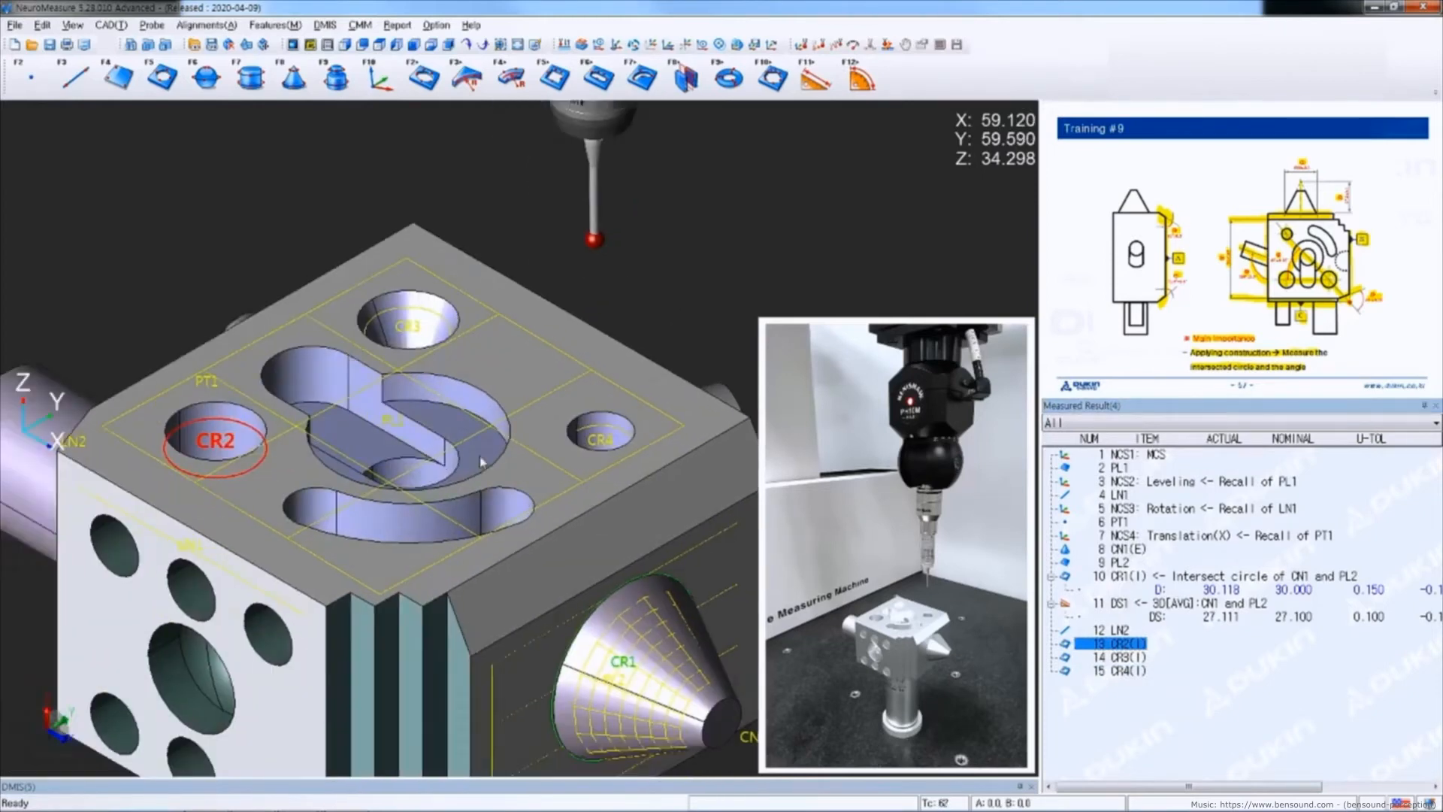
left_click(1123, 671, "ctrl")
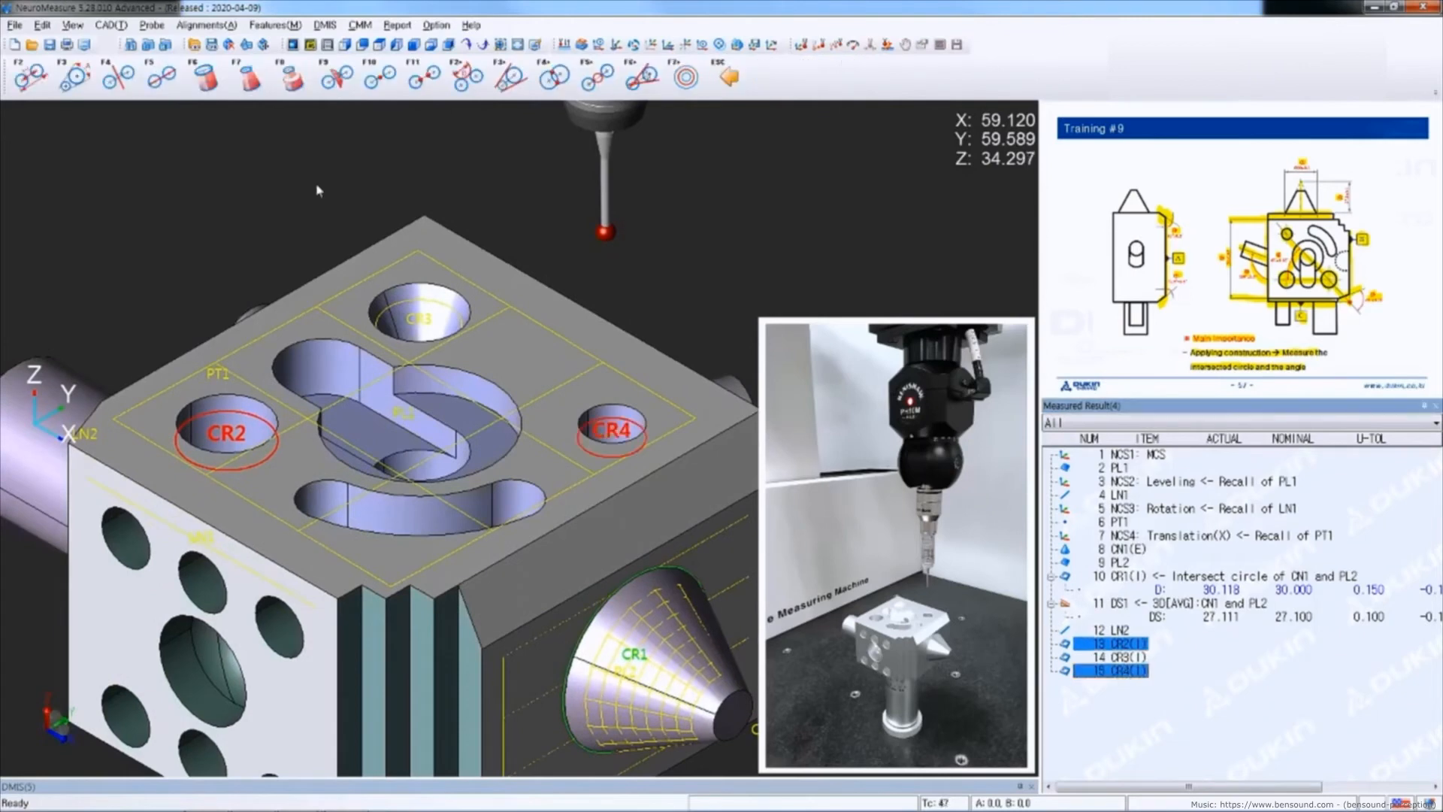
left_click(163, 76)
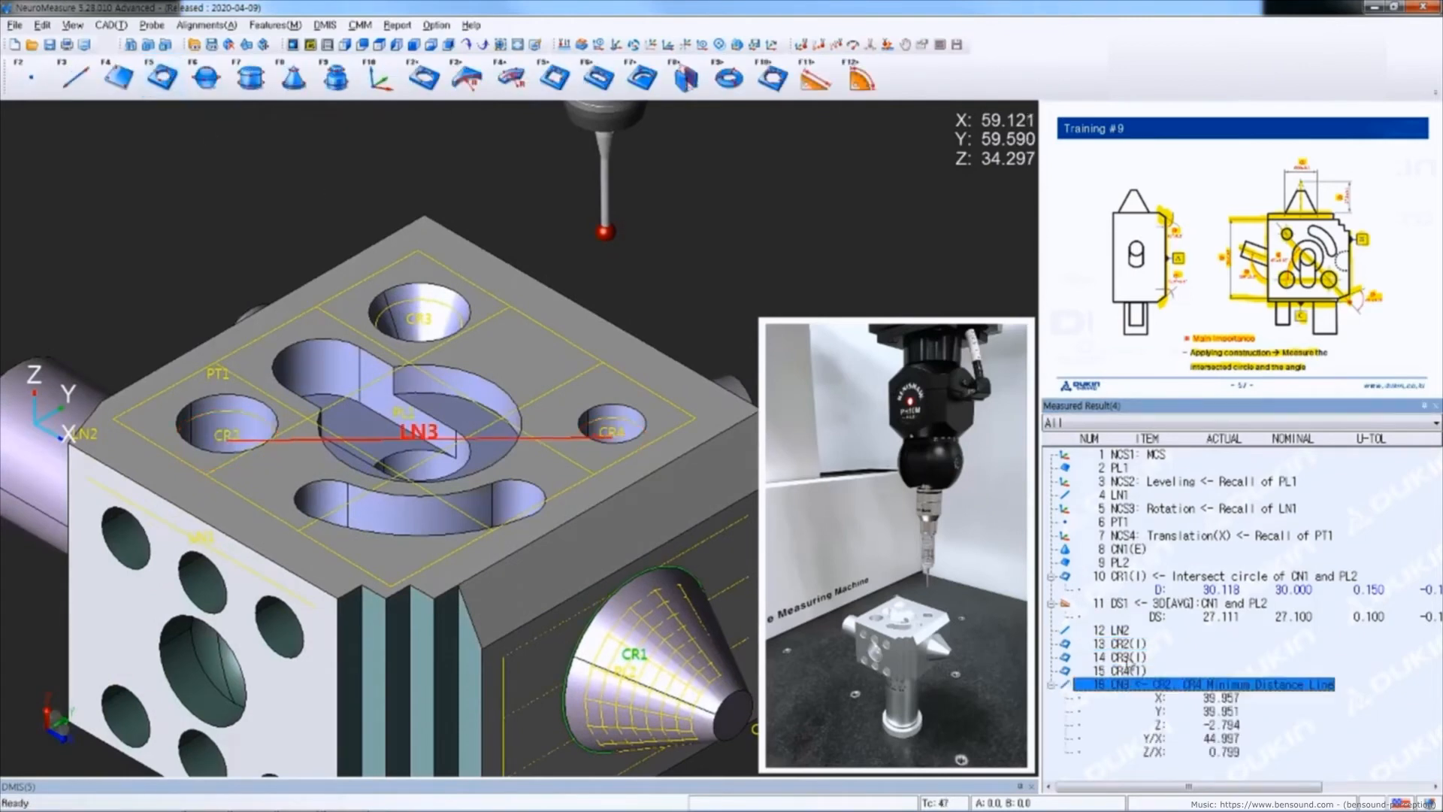
left_click(1128, 645)
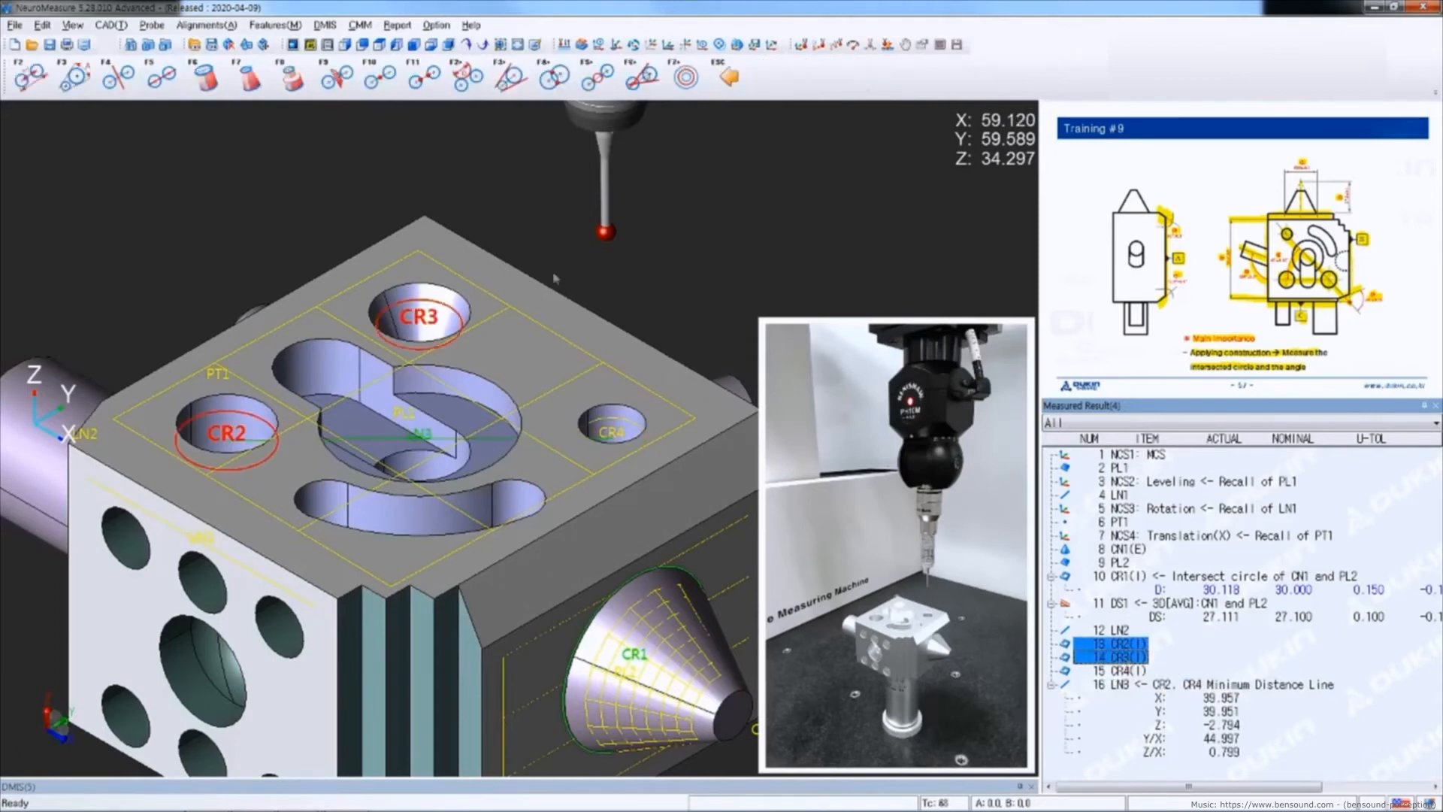
left_click(153, 84)
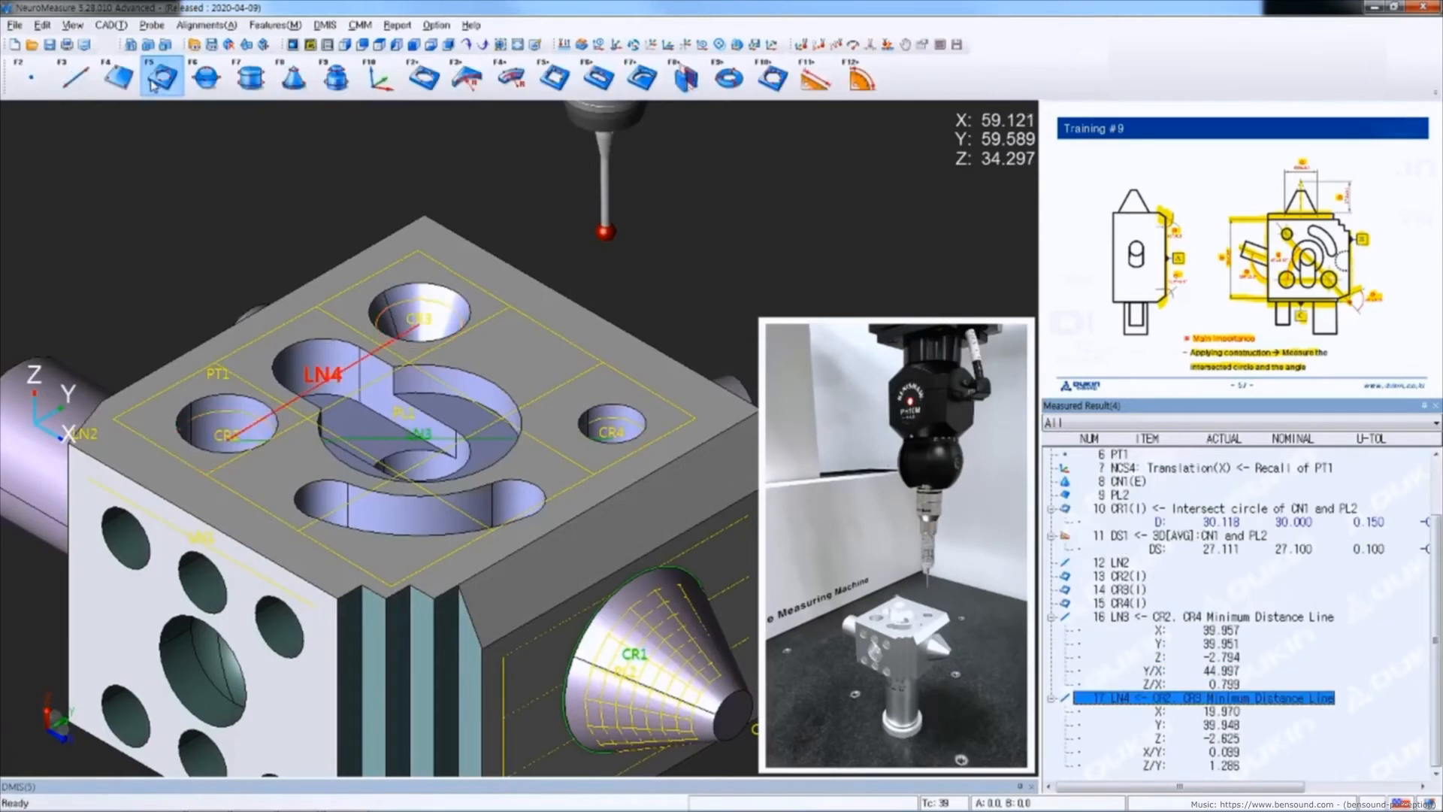
Hide the detailed result items of the two constructed lines LN3 and LN4.
left_click(1165, 618, "ctrl")
right_click(1165, 622)
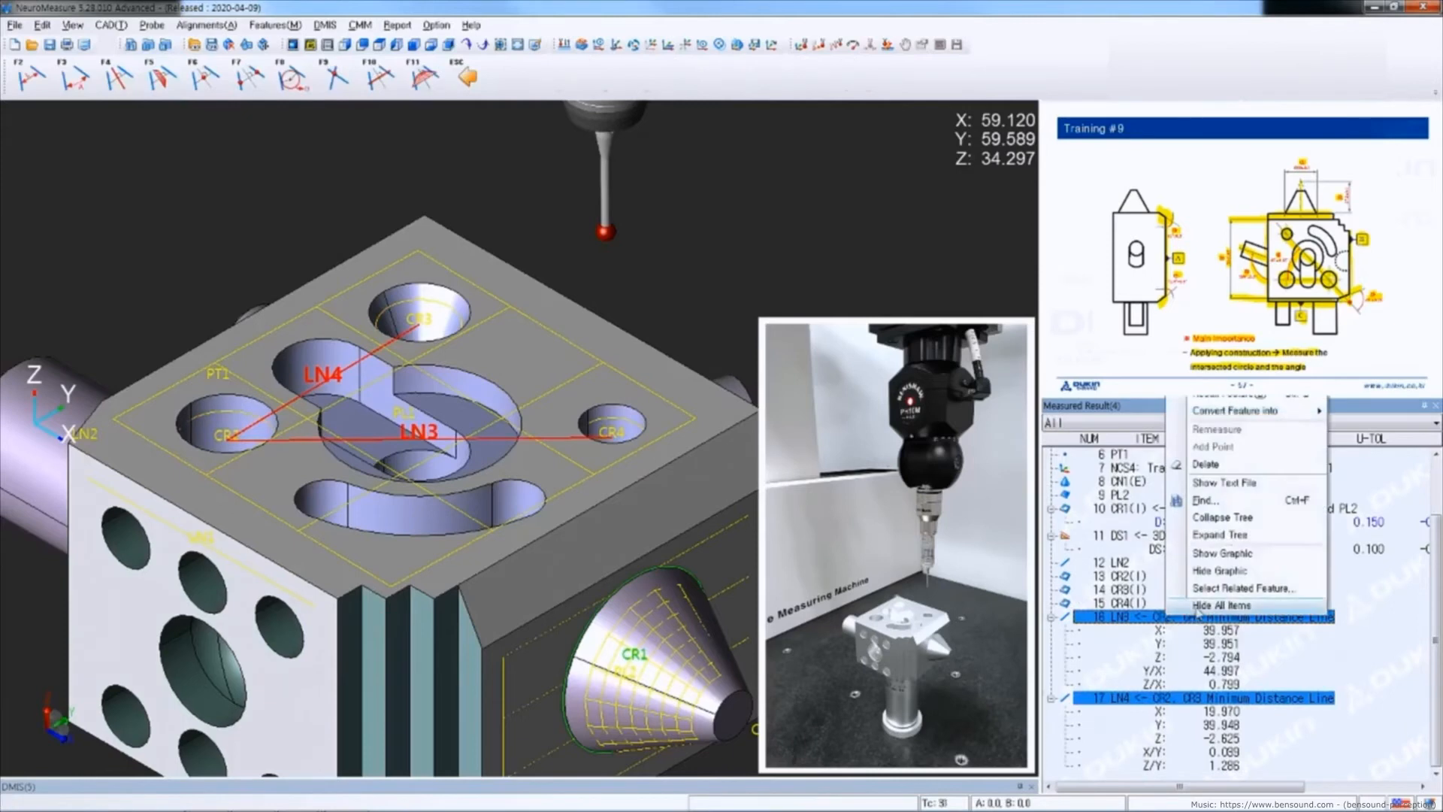
left_click(1194, 607)
Calculate the XY-plane angle between lines LN2 and LN3, reverse the feature order, and set the nominal to 65.
left_click(1118, 632)
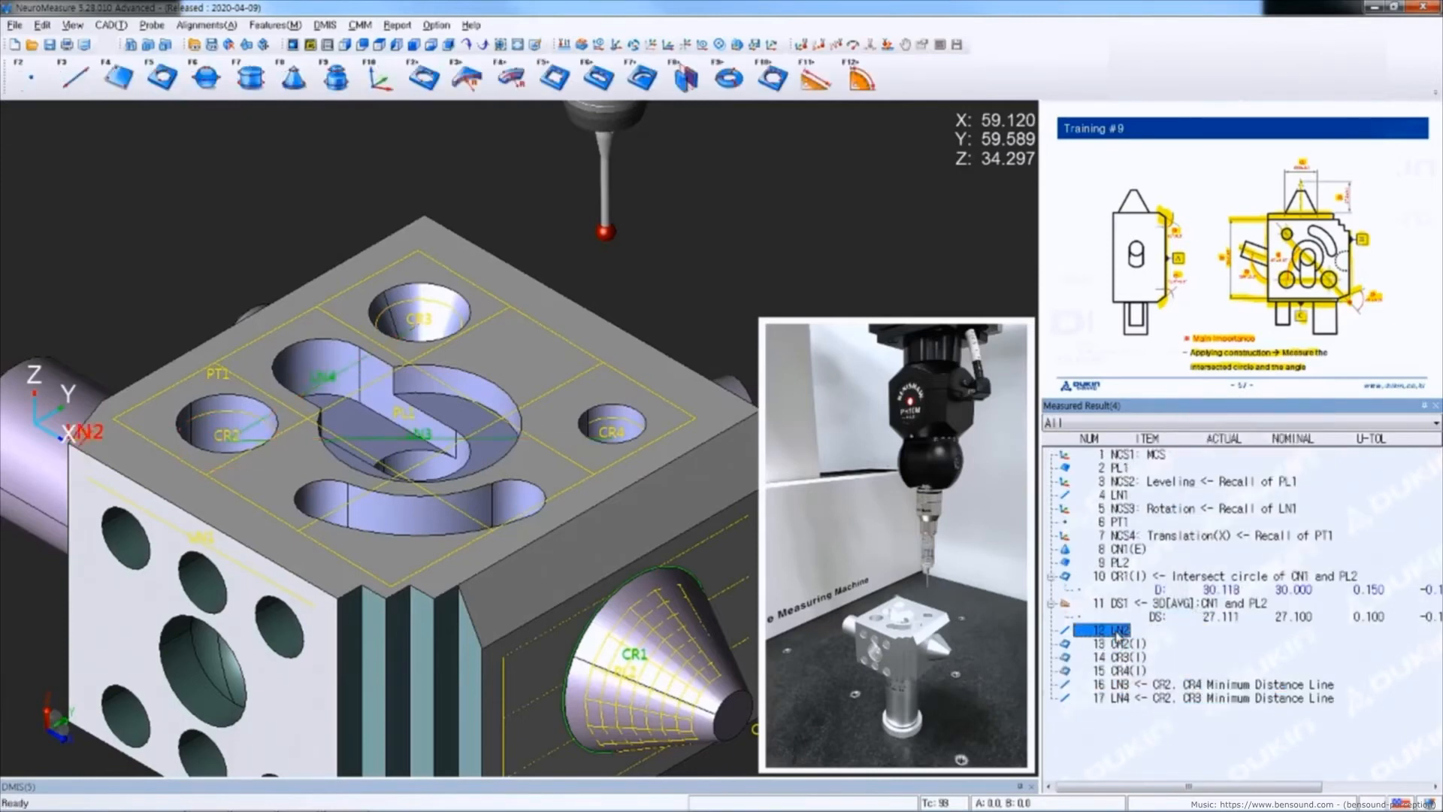
left_click(1123, 686, "ctrl")
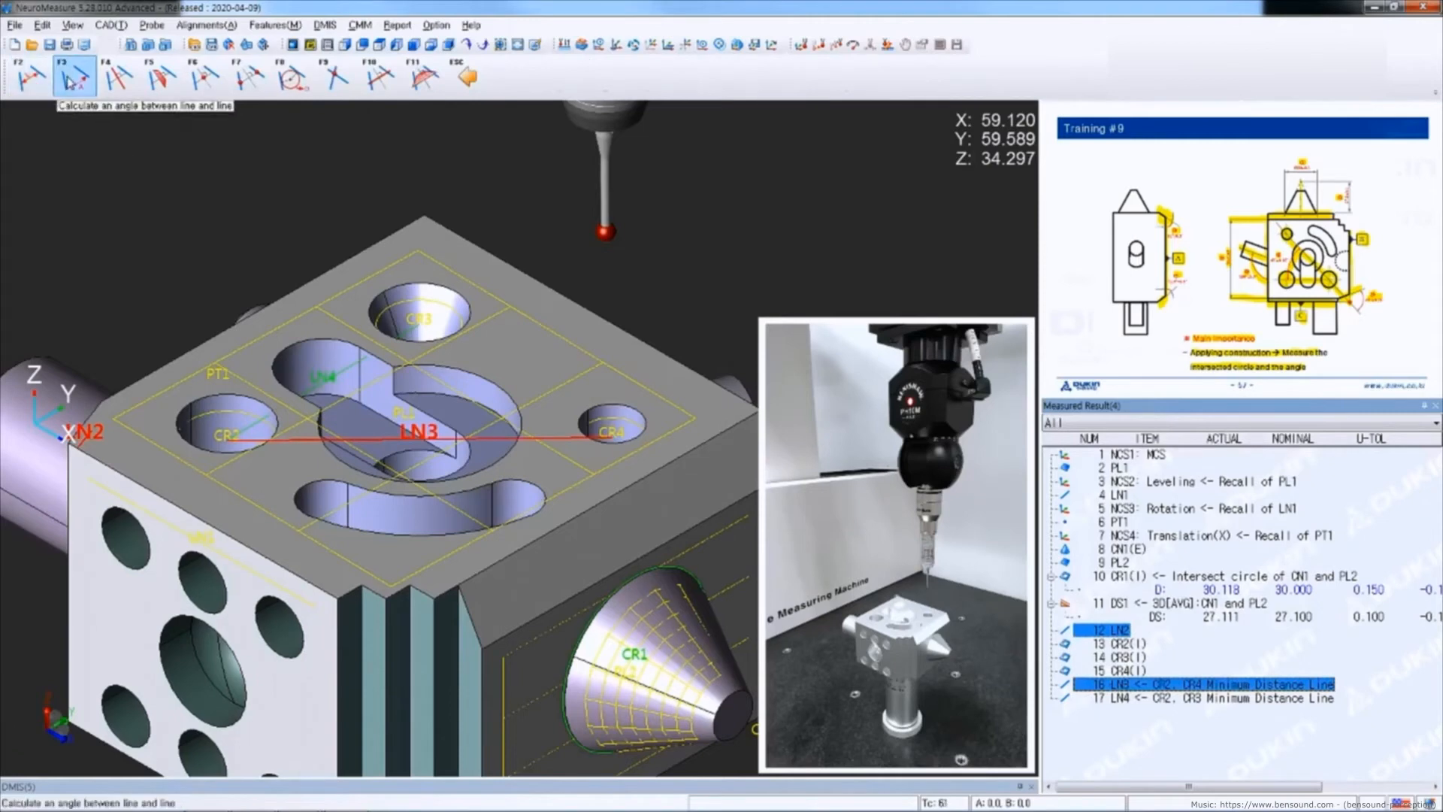
left_click(71, 78)
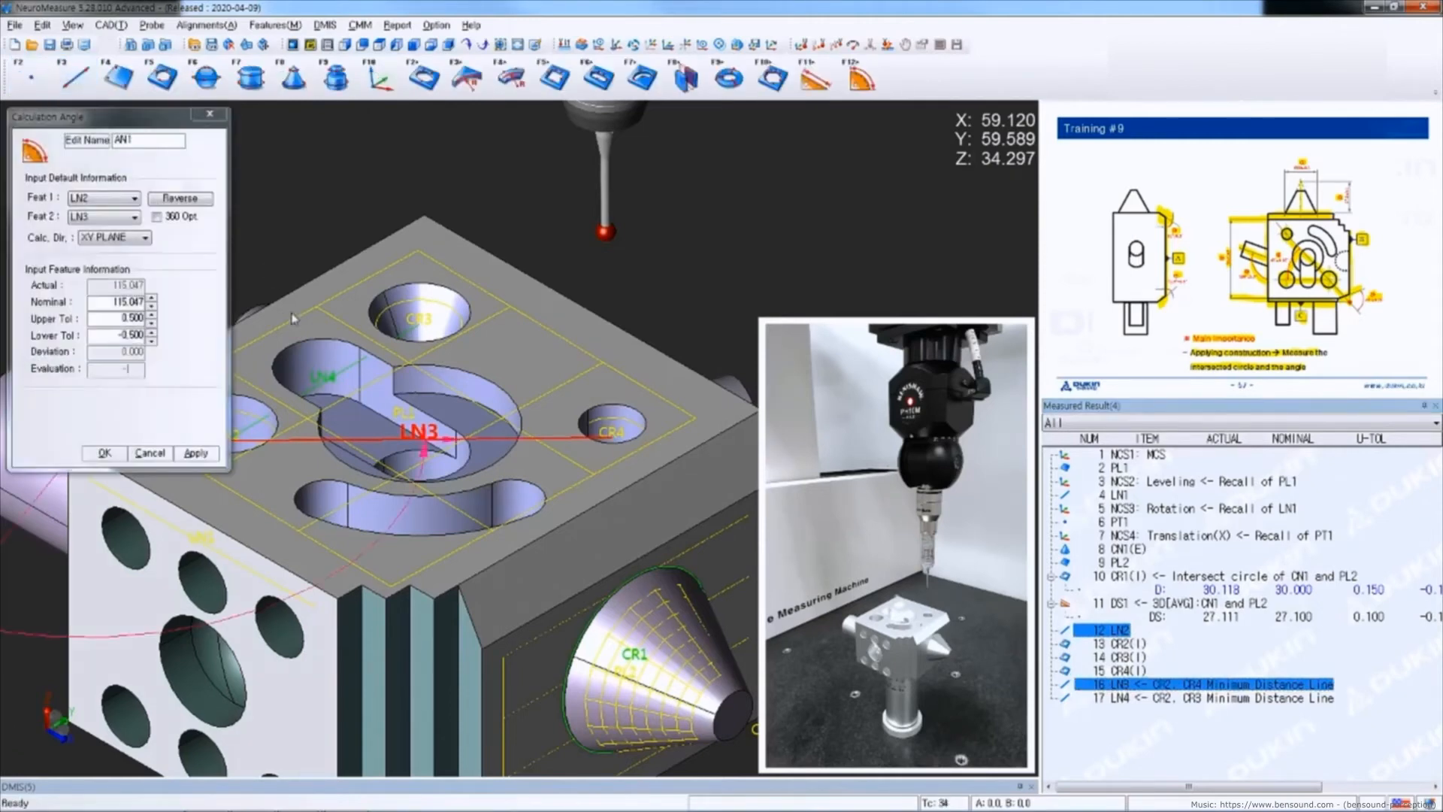
middle_click_drag(284, 287, 455, 372)
scroll(483, 318, "down", 2)
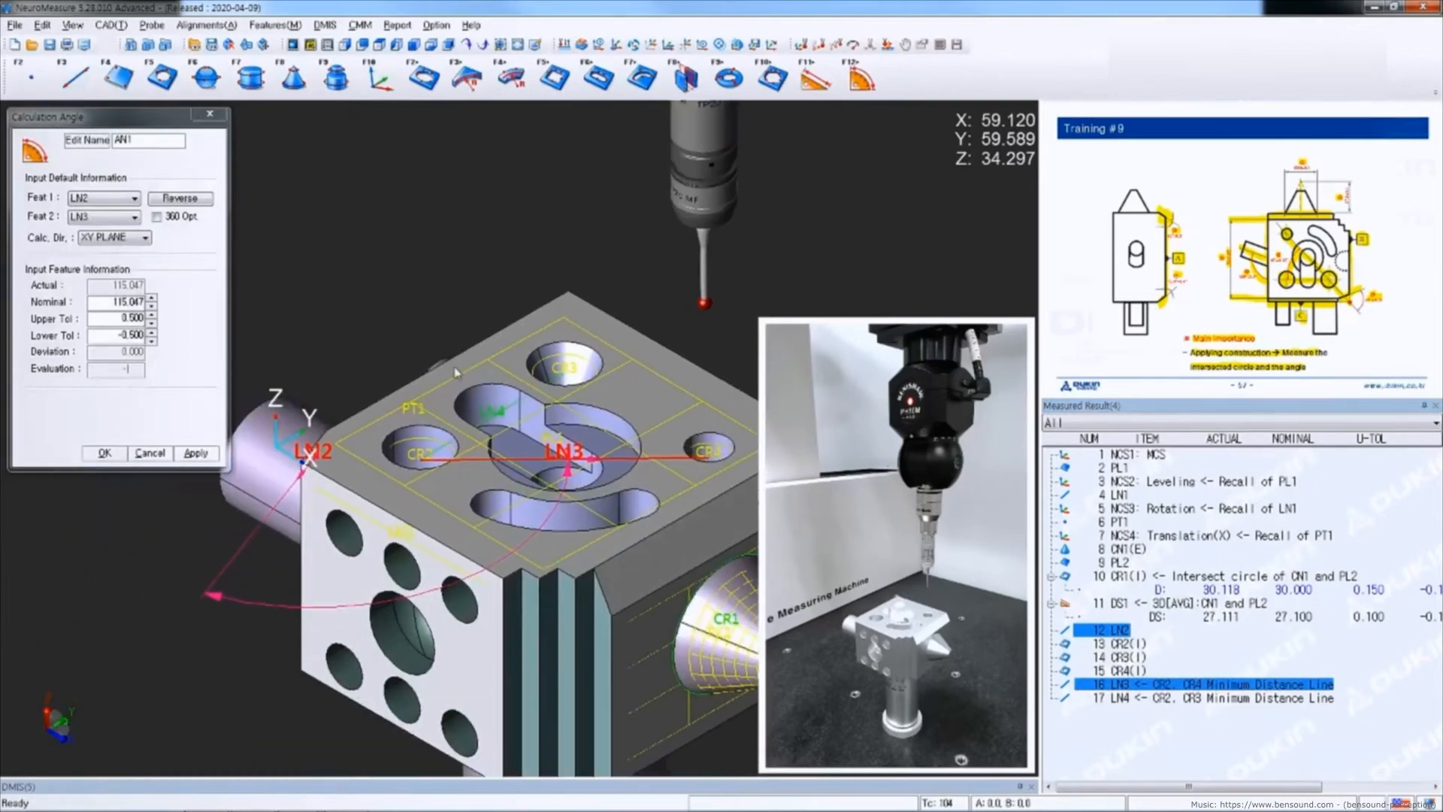
left_click(180, 199)
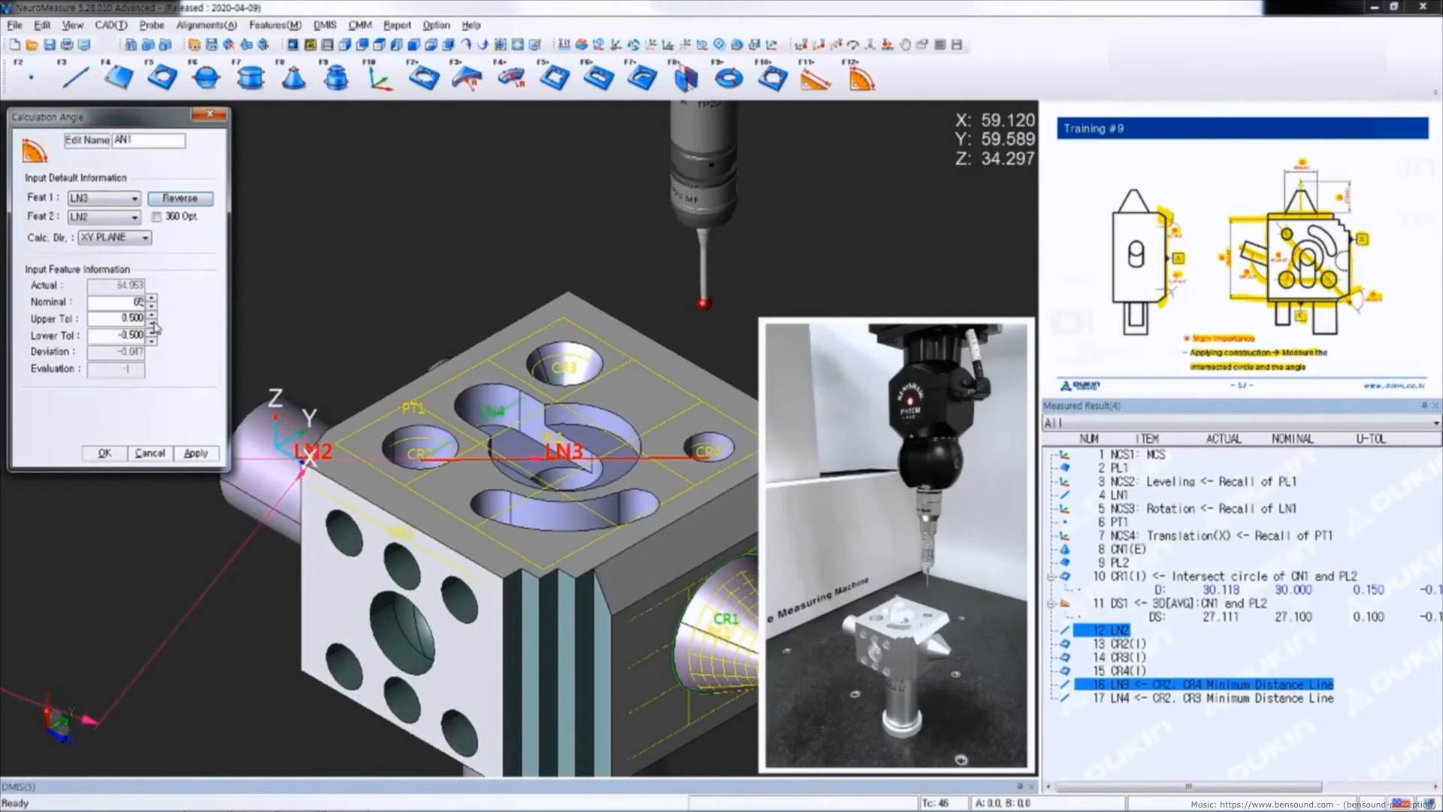
left_click(196, 454)
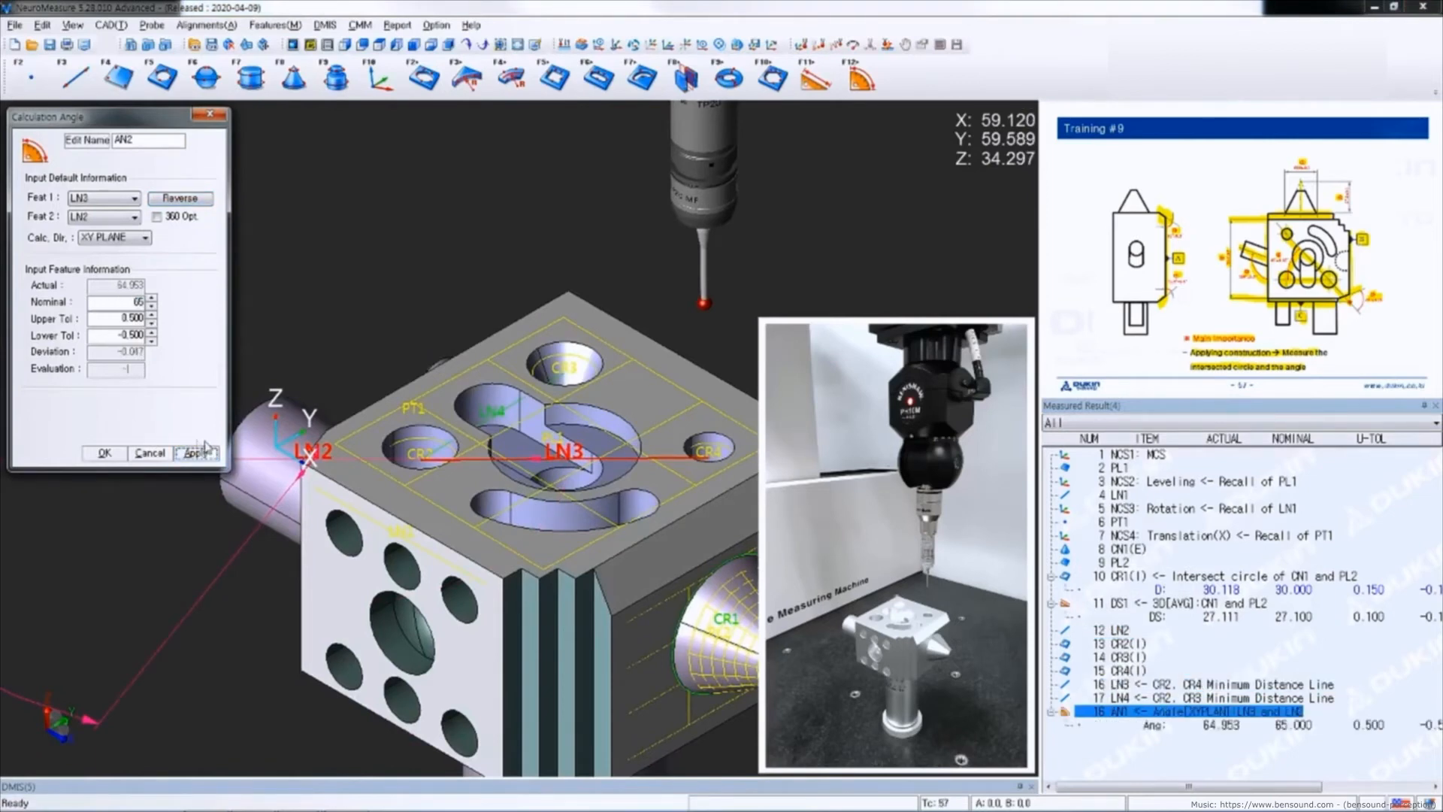
Calculate the XY-plane angle between lines LN3 and LN4 with a nominal of 45.
left_click(94, 215)
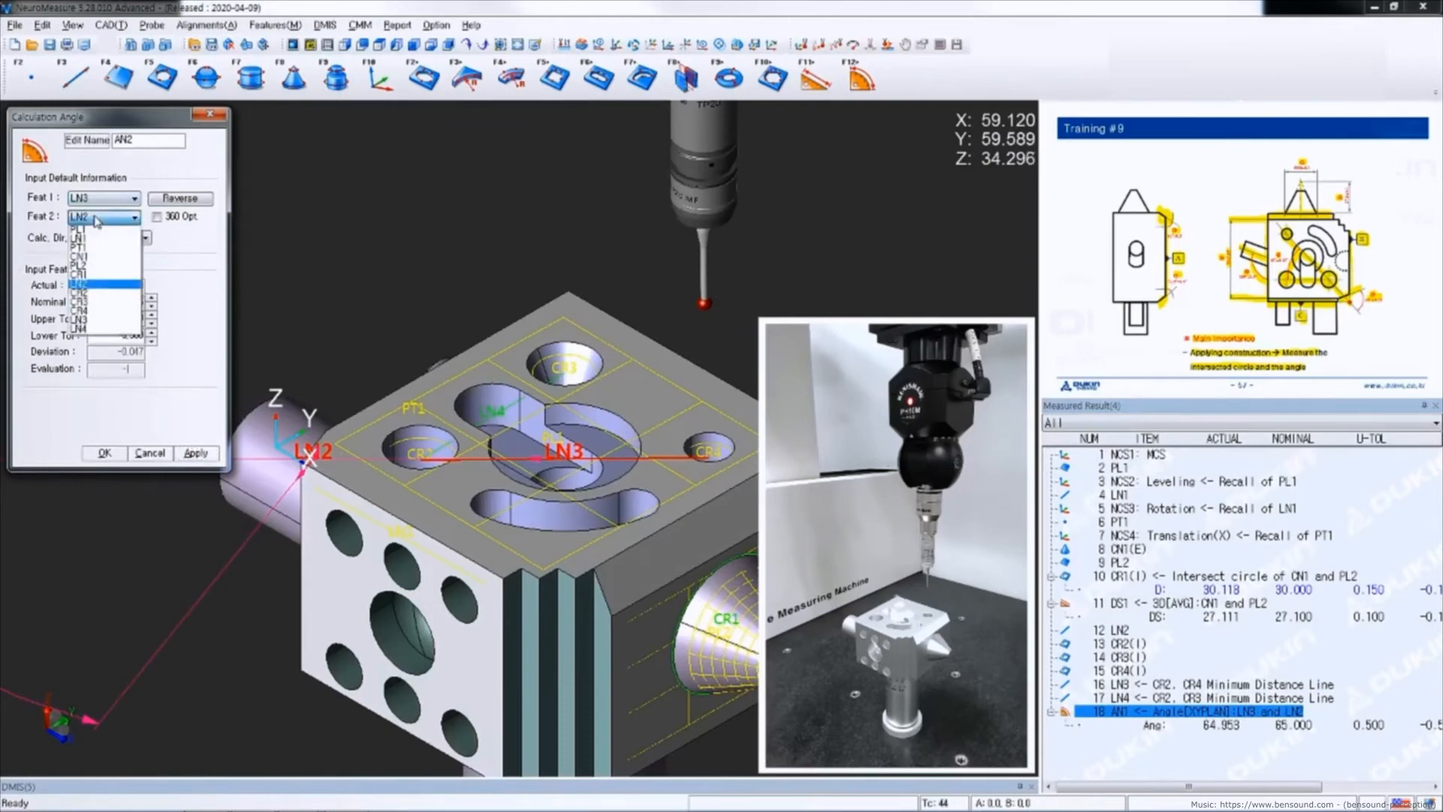
left_click(103, 330)
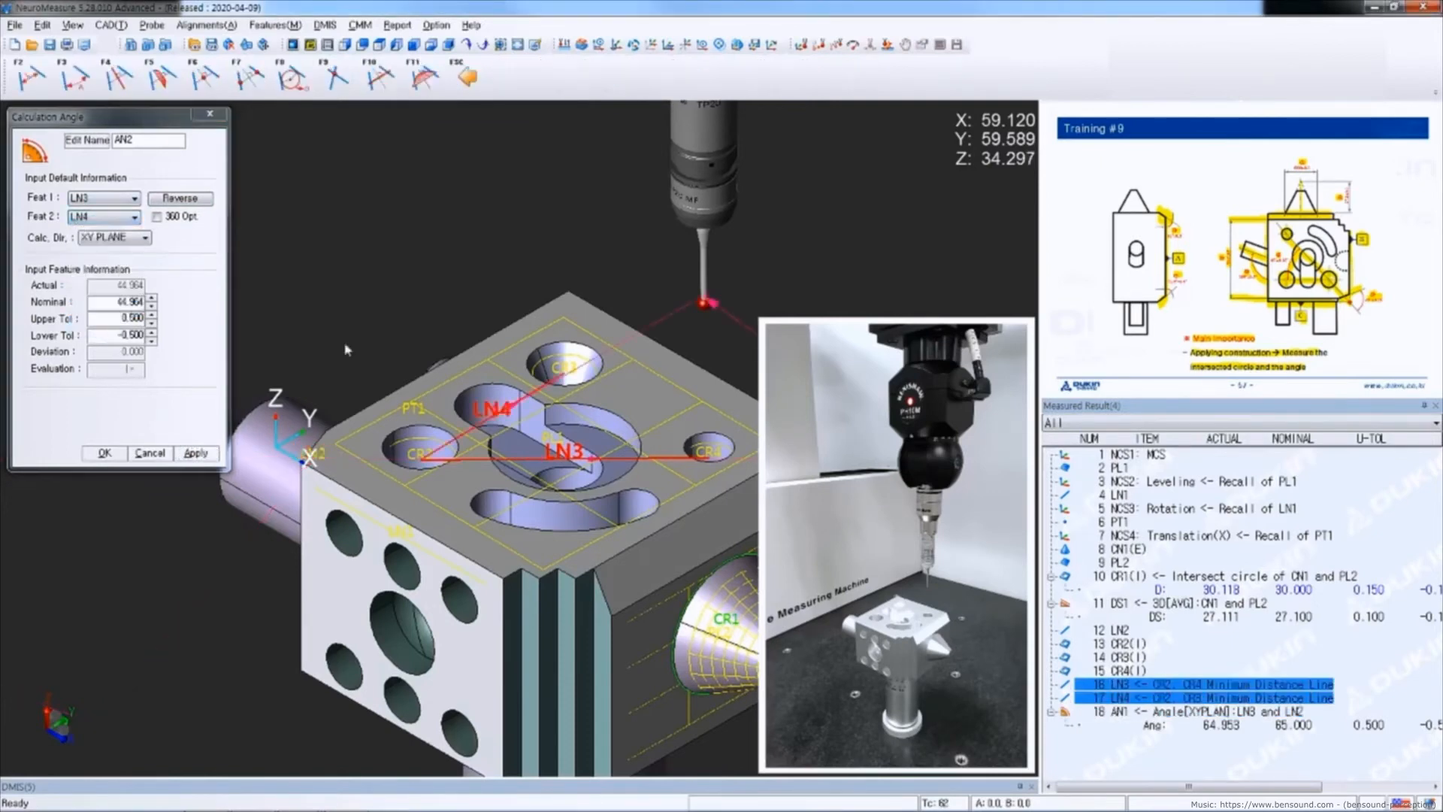
middle_click_drag(662, 380, 498, 455)
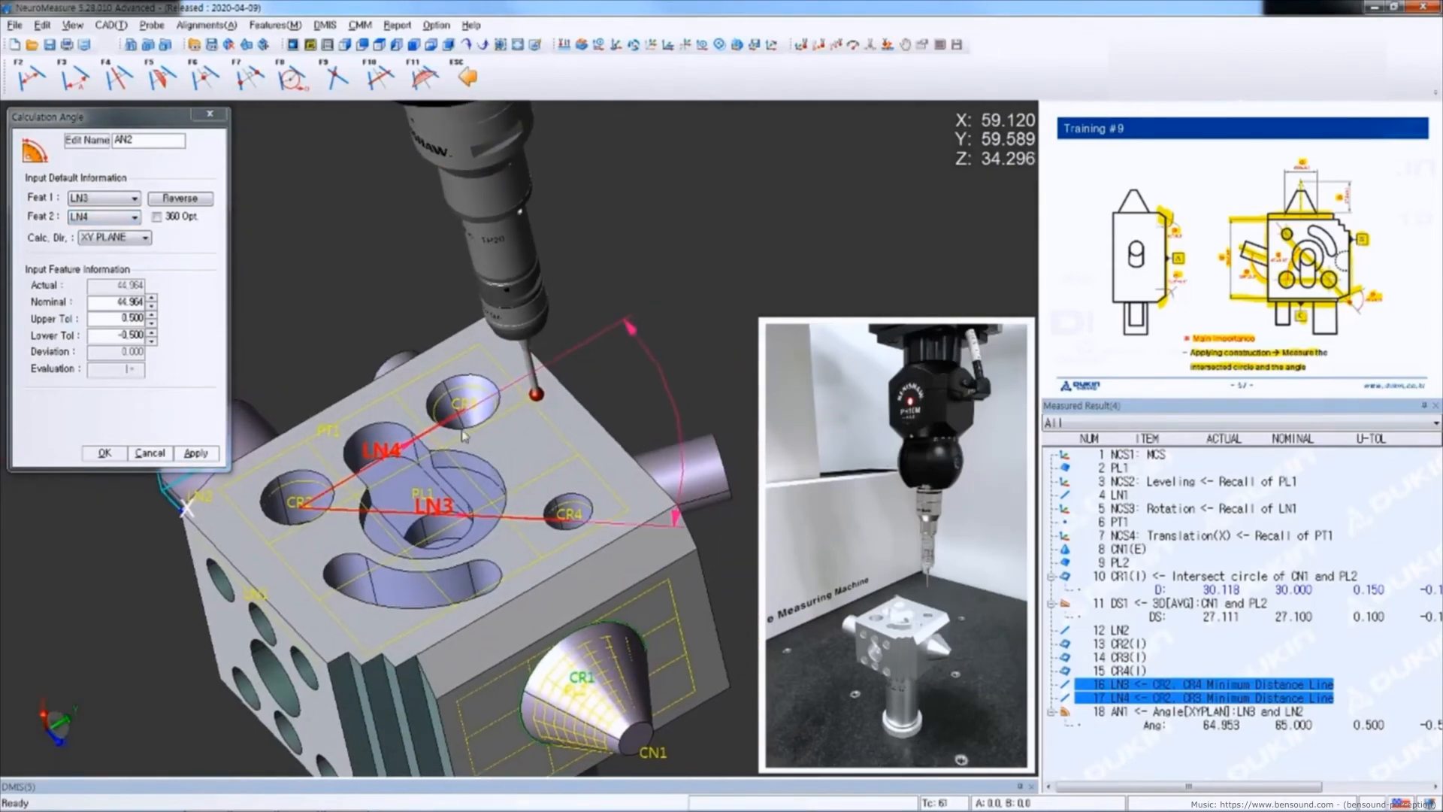
double_click(113, 301)
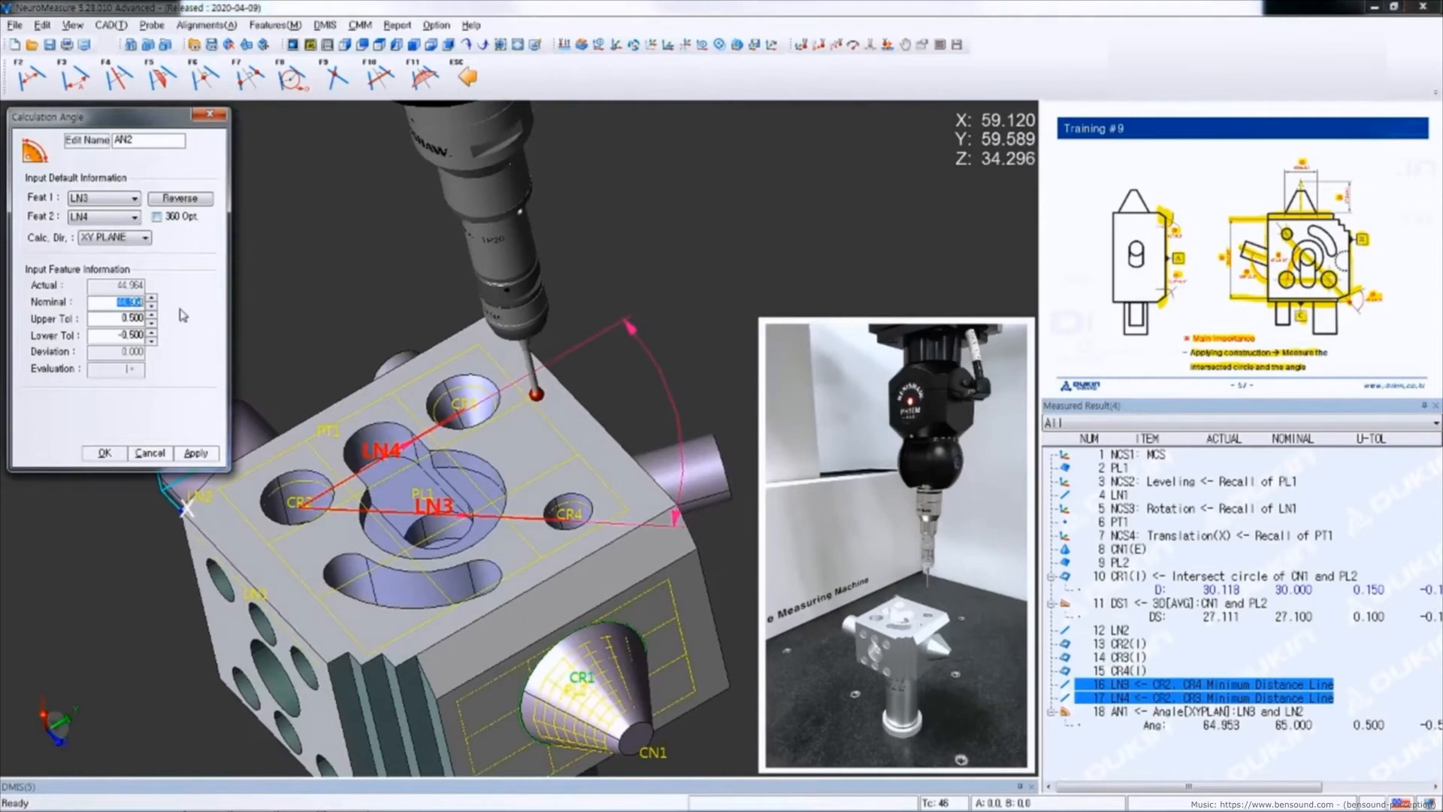
left_click(105, 453)
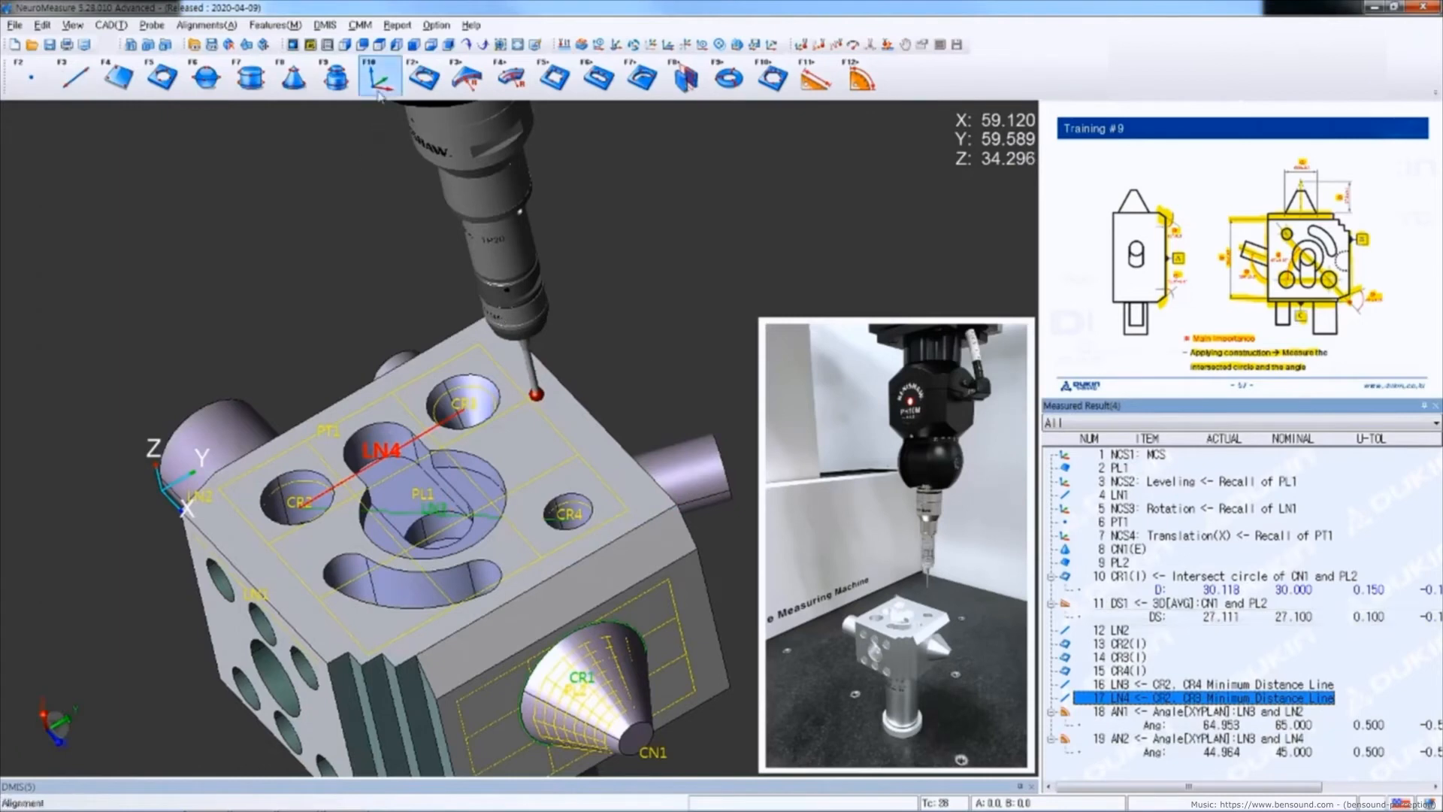
Measure a line along the upper edge of the side face that carries the slanted cylindrical boss.
left_click(449, 47)
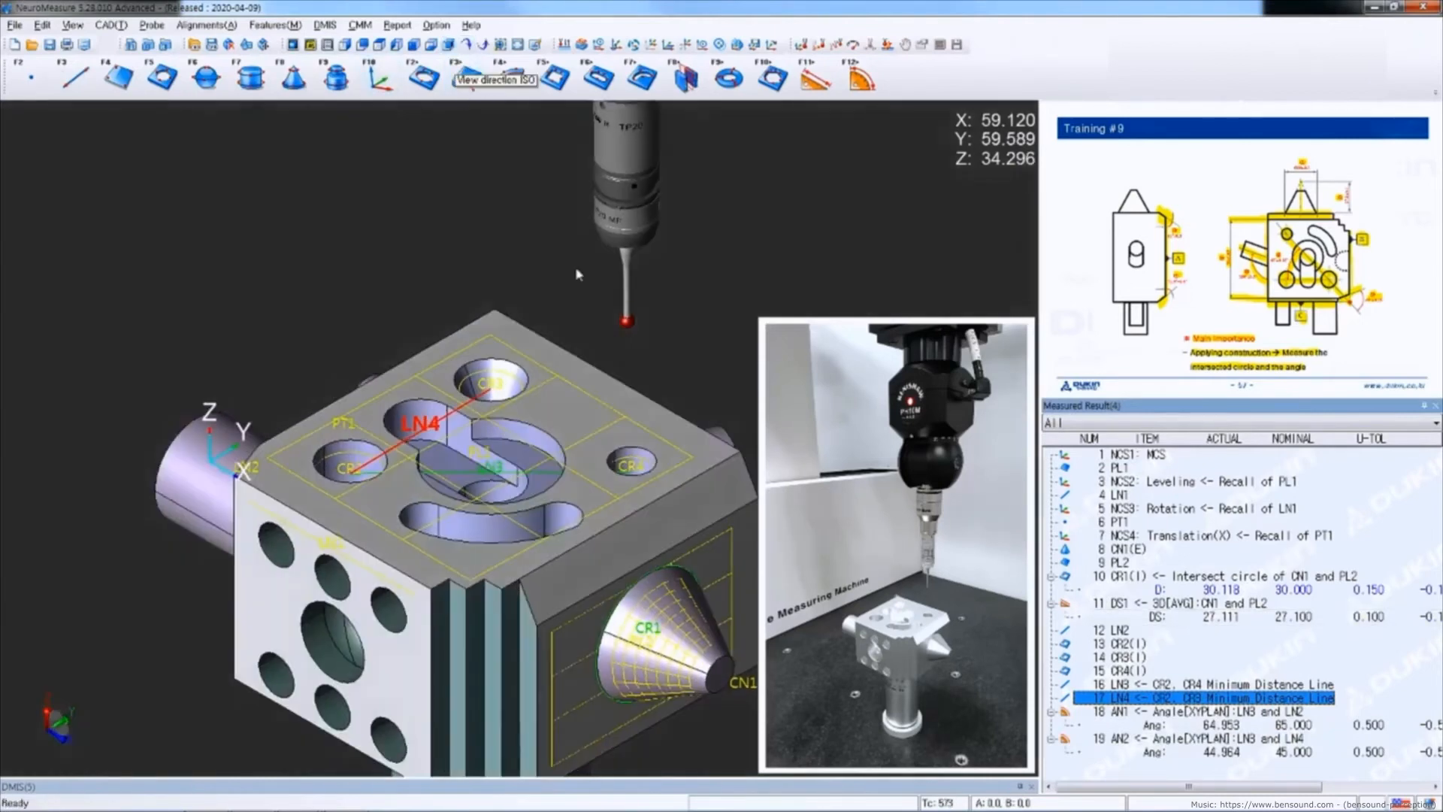
scroll(493, 240, "up", 3)
scroll(496, 261, "down", 2)
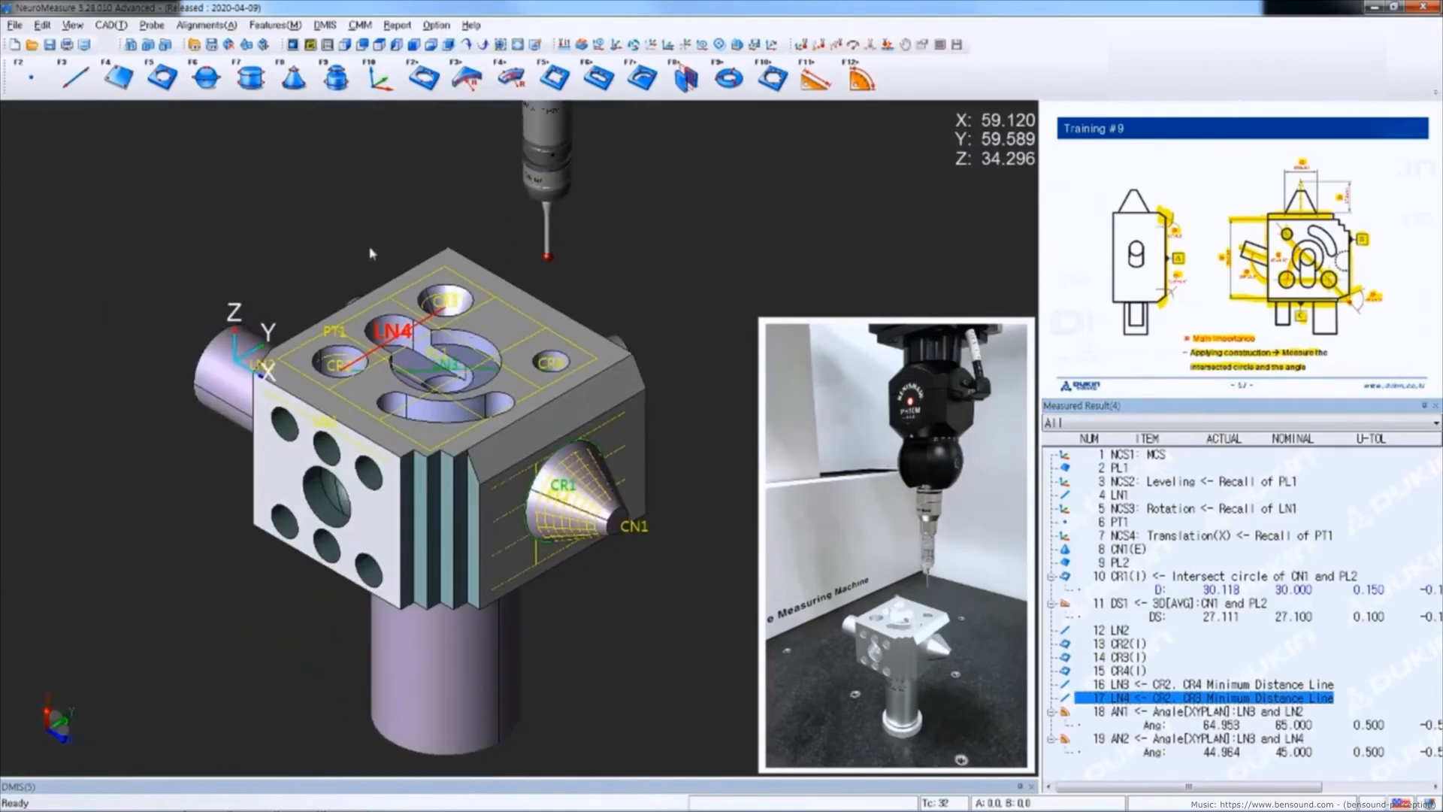
left_click(381, 45)
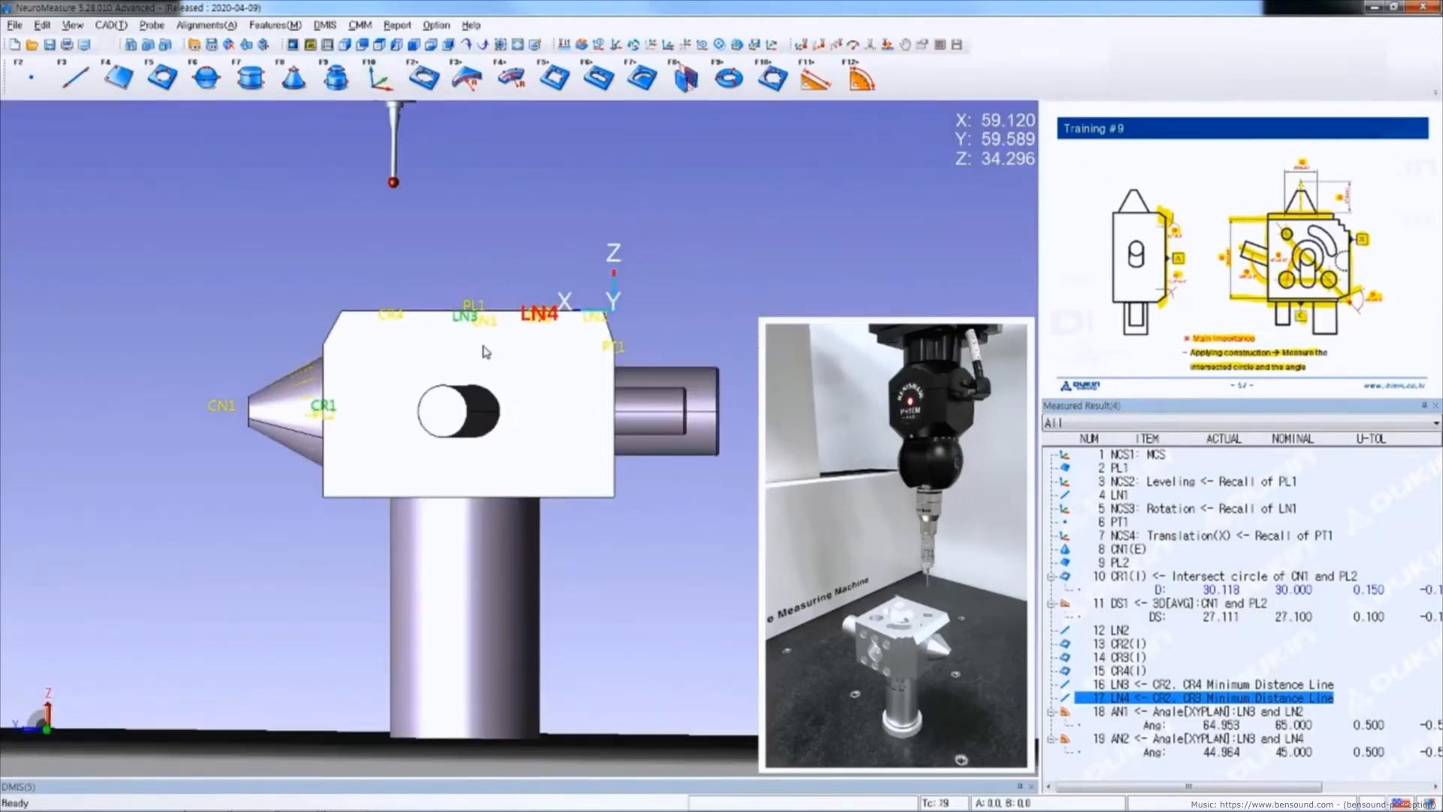
scroll(483, 346, "up", 2)
middle_click_drag(445, 348, 393, 399)
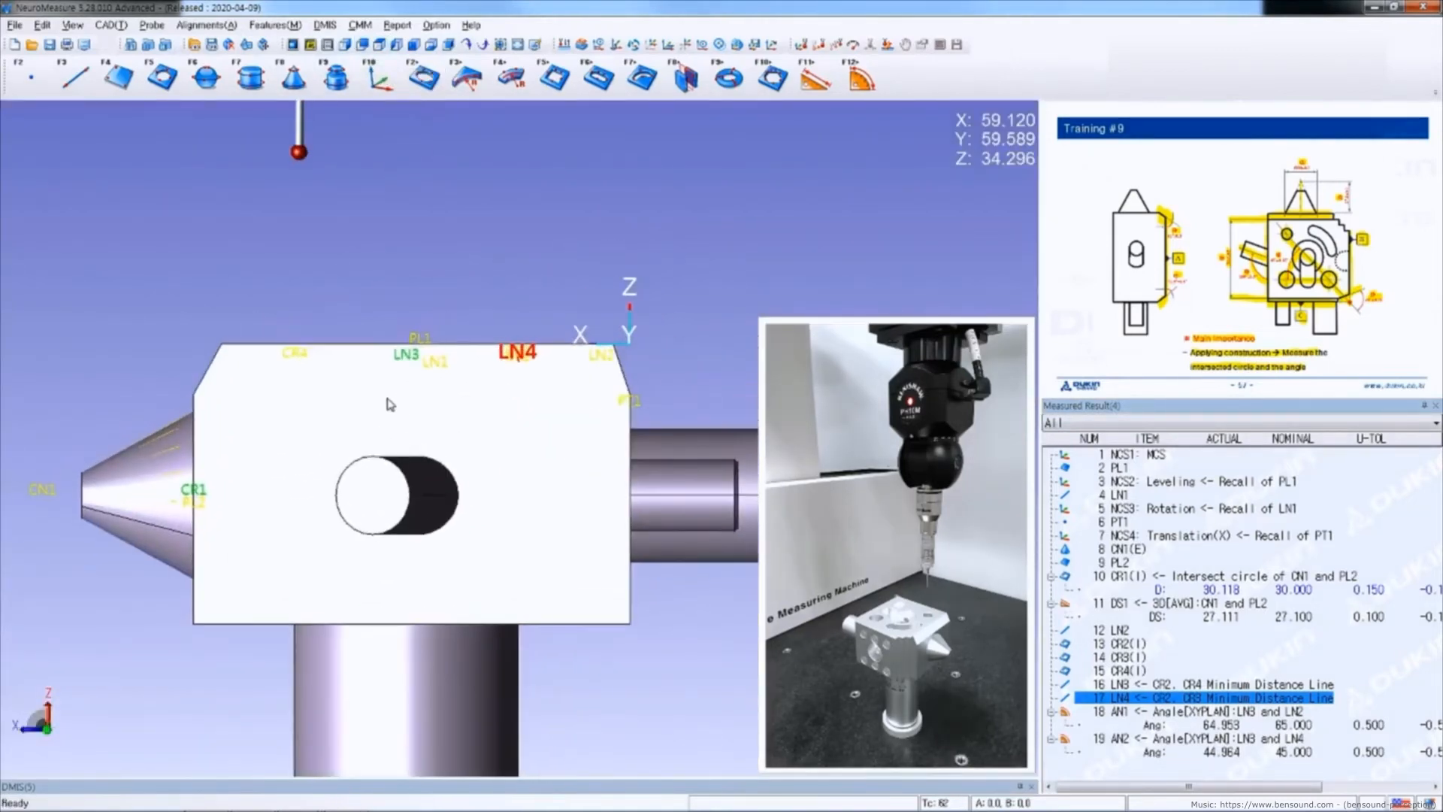
left_click(76, 78)
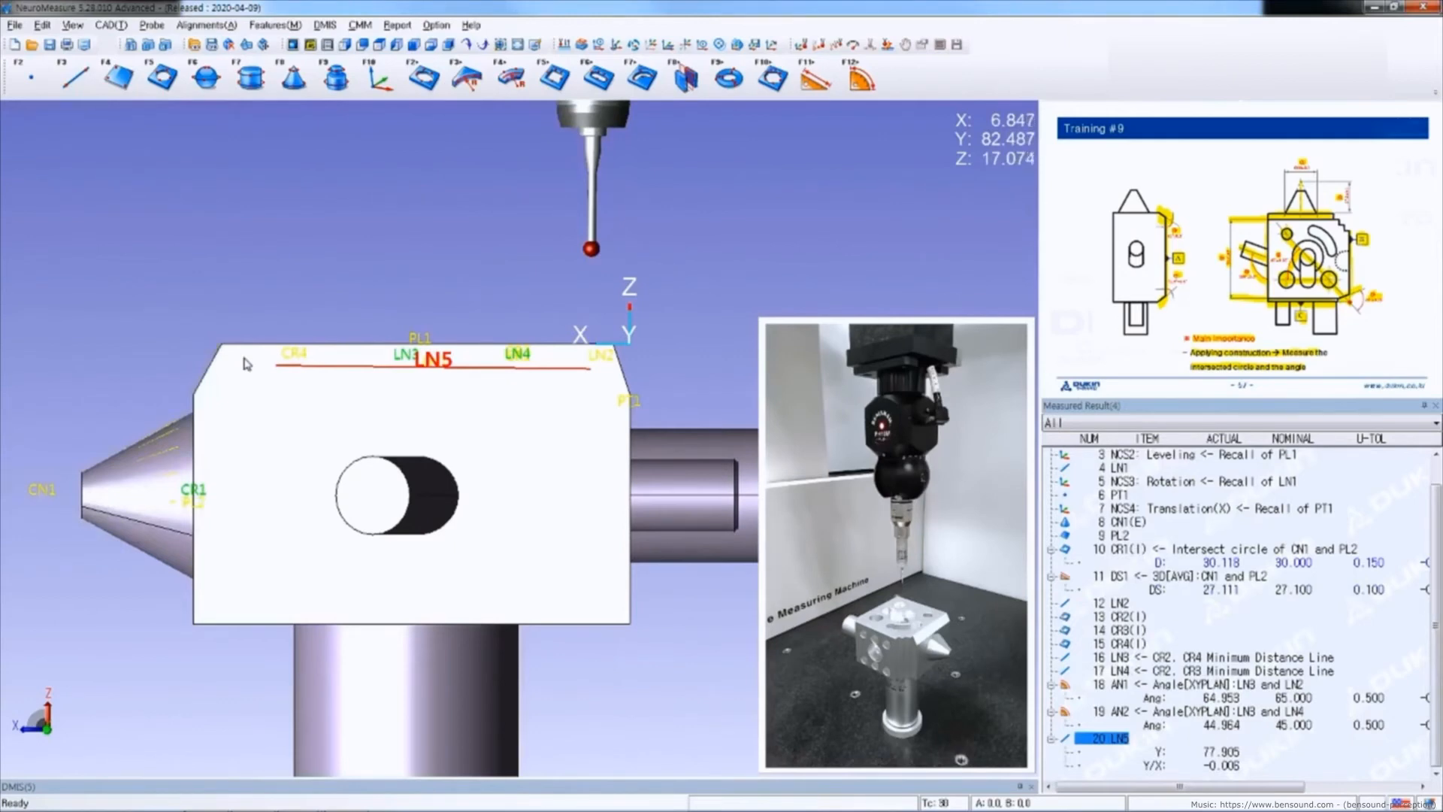
Measure the slanted boss on the side face as a cylinder with eight probing points.
key("F7")
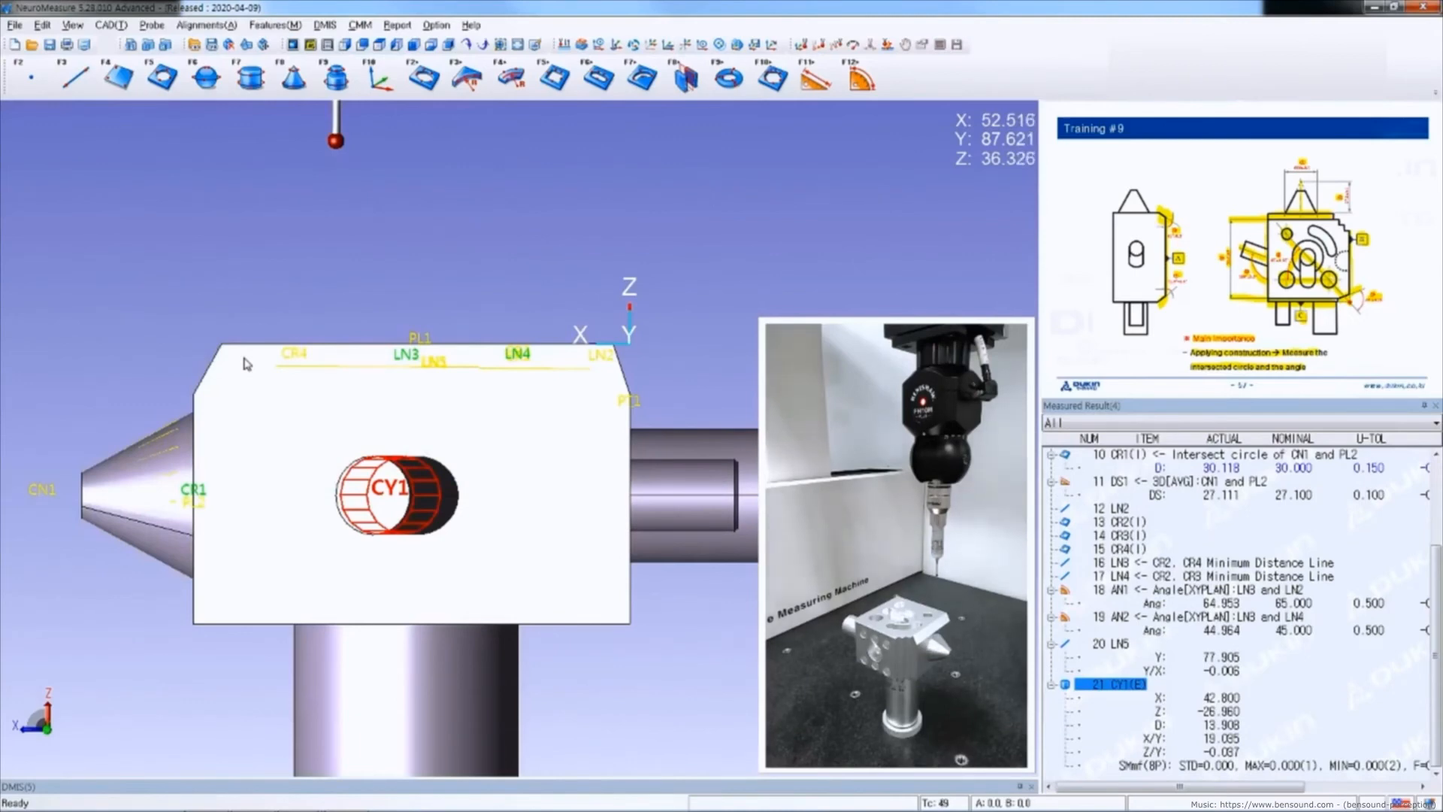
left_click(449, 46)
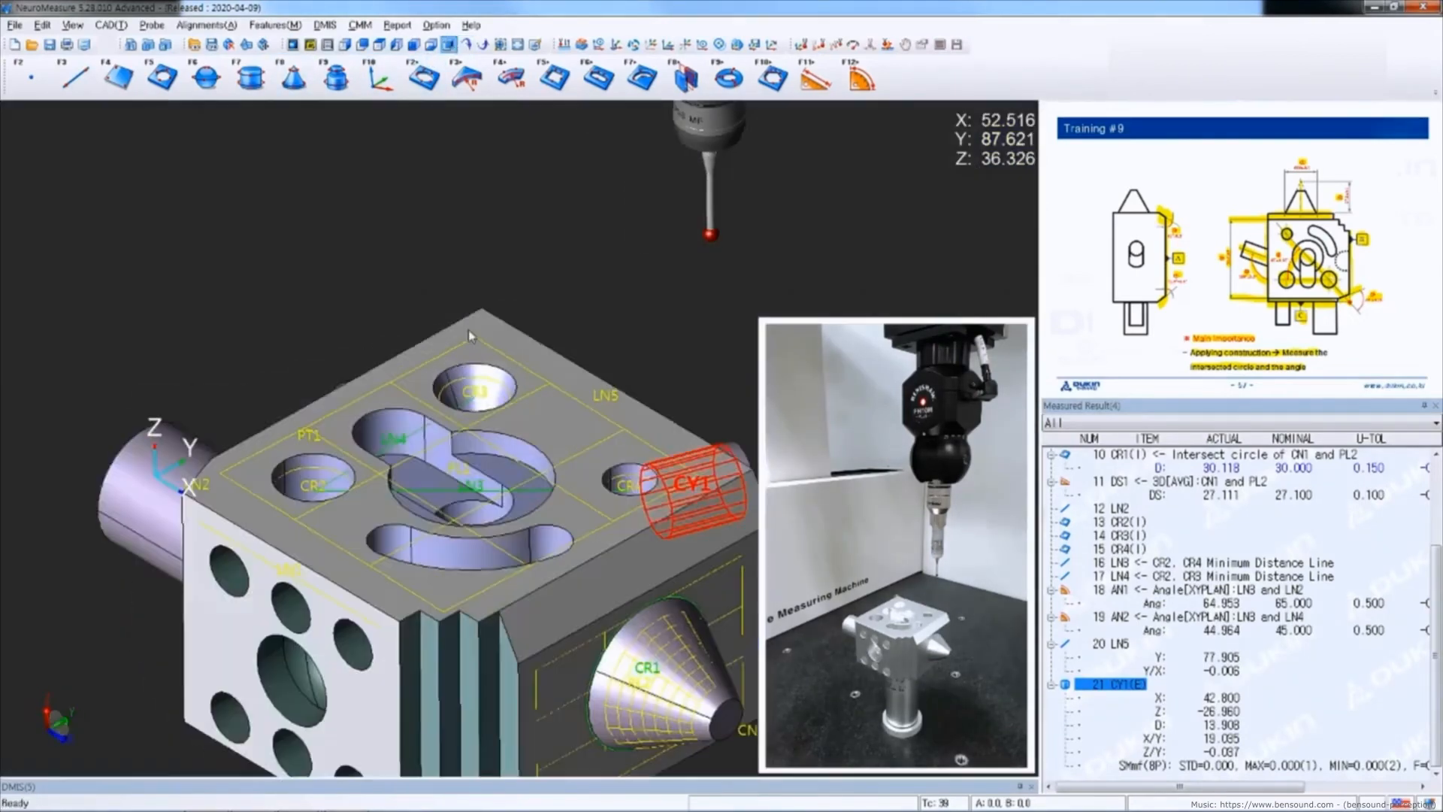
Calculate the XY-plane angle between line LN5 and cylinder CY1, reverse the feature order, and set the nominal to 109.
left_click(1101, 644)
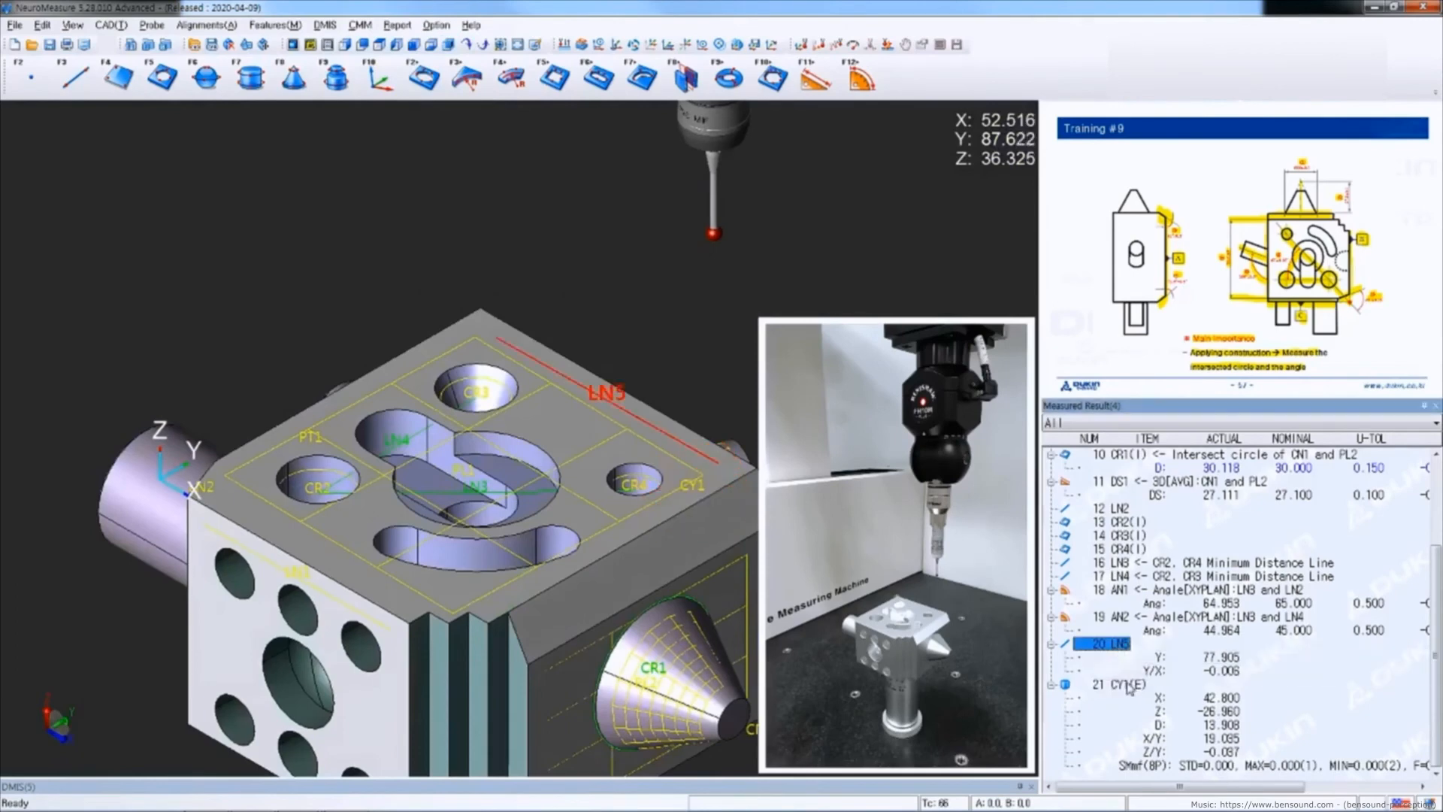
left_click(1126, 685, "ctrl")
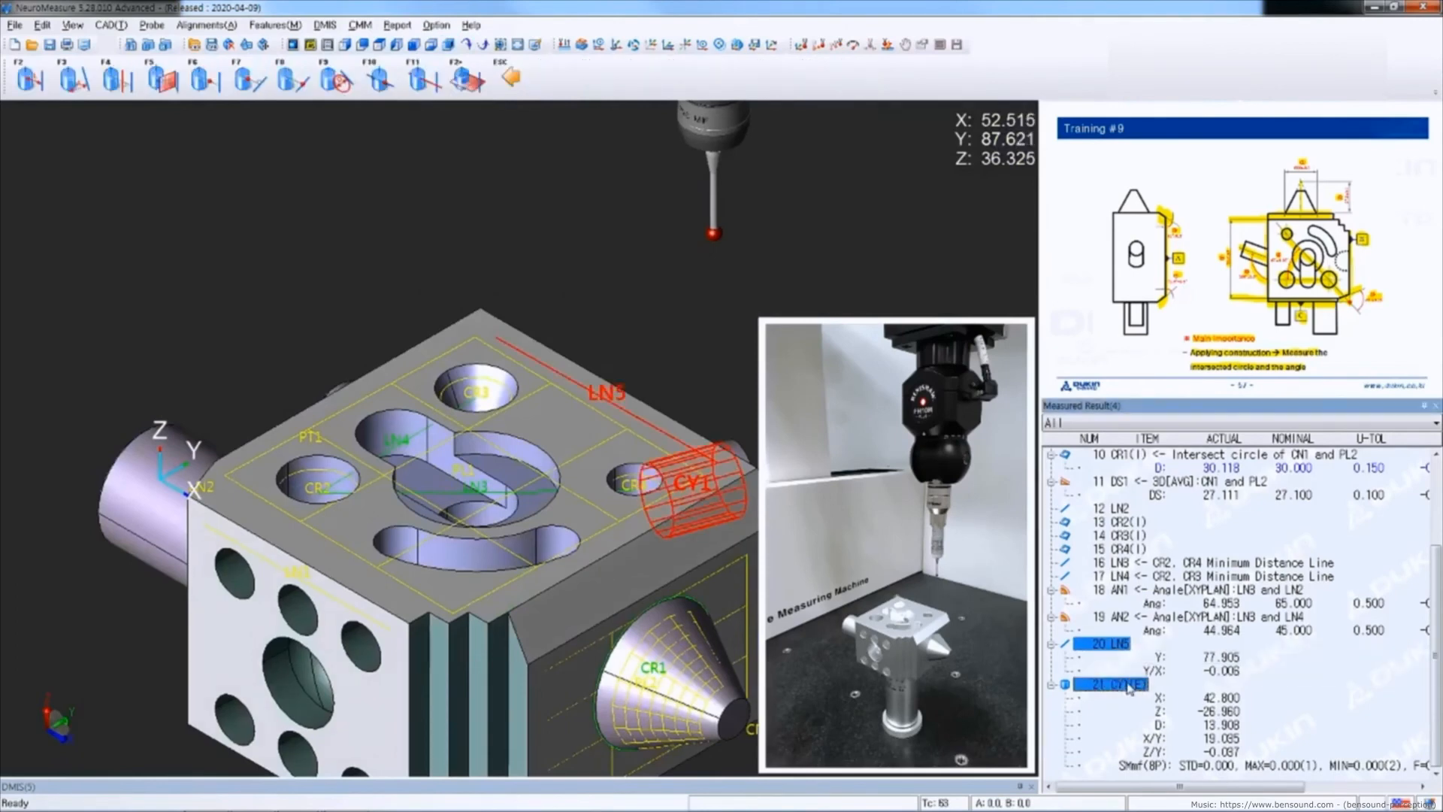
left_click(74, 89)
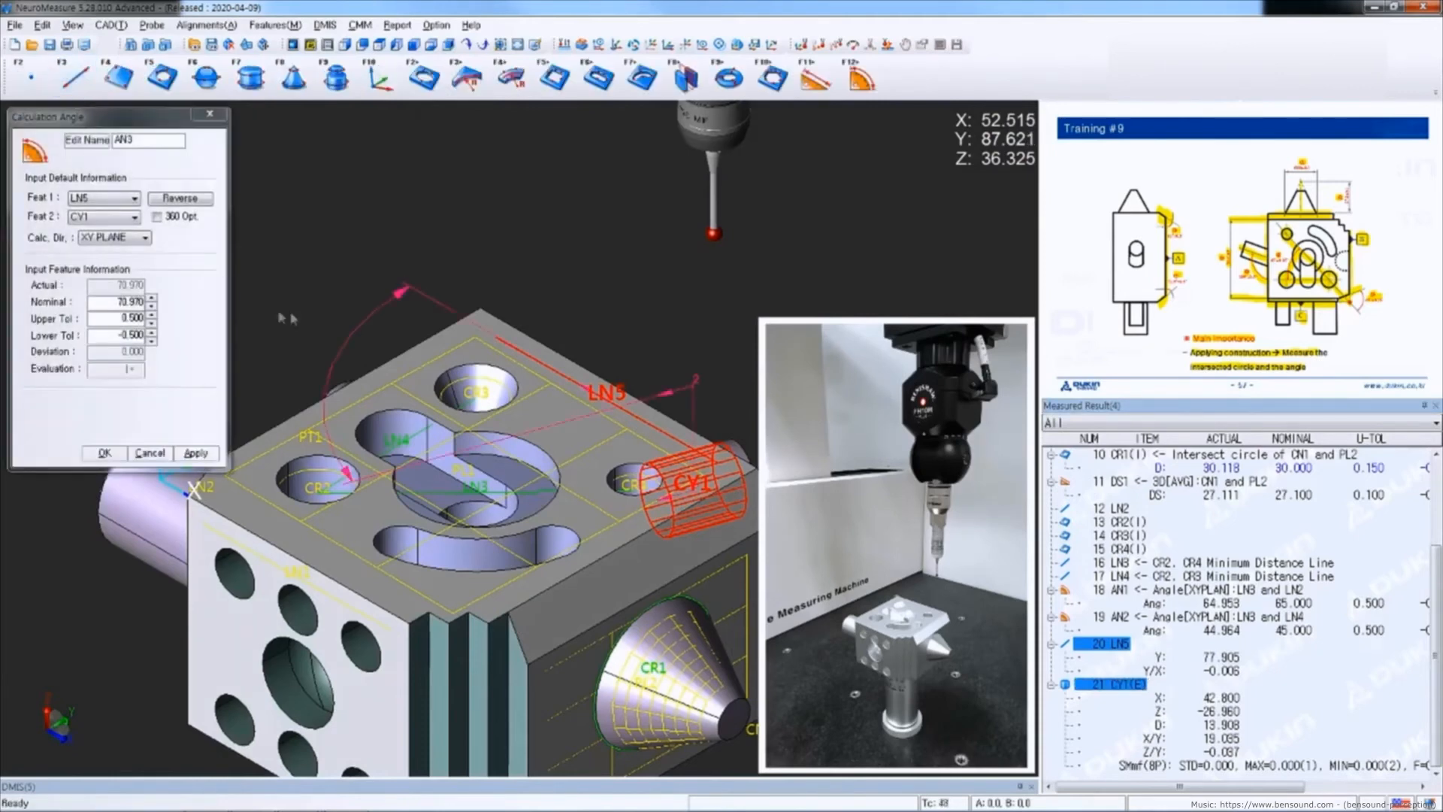
left_click(179, 198)
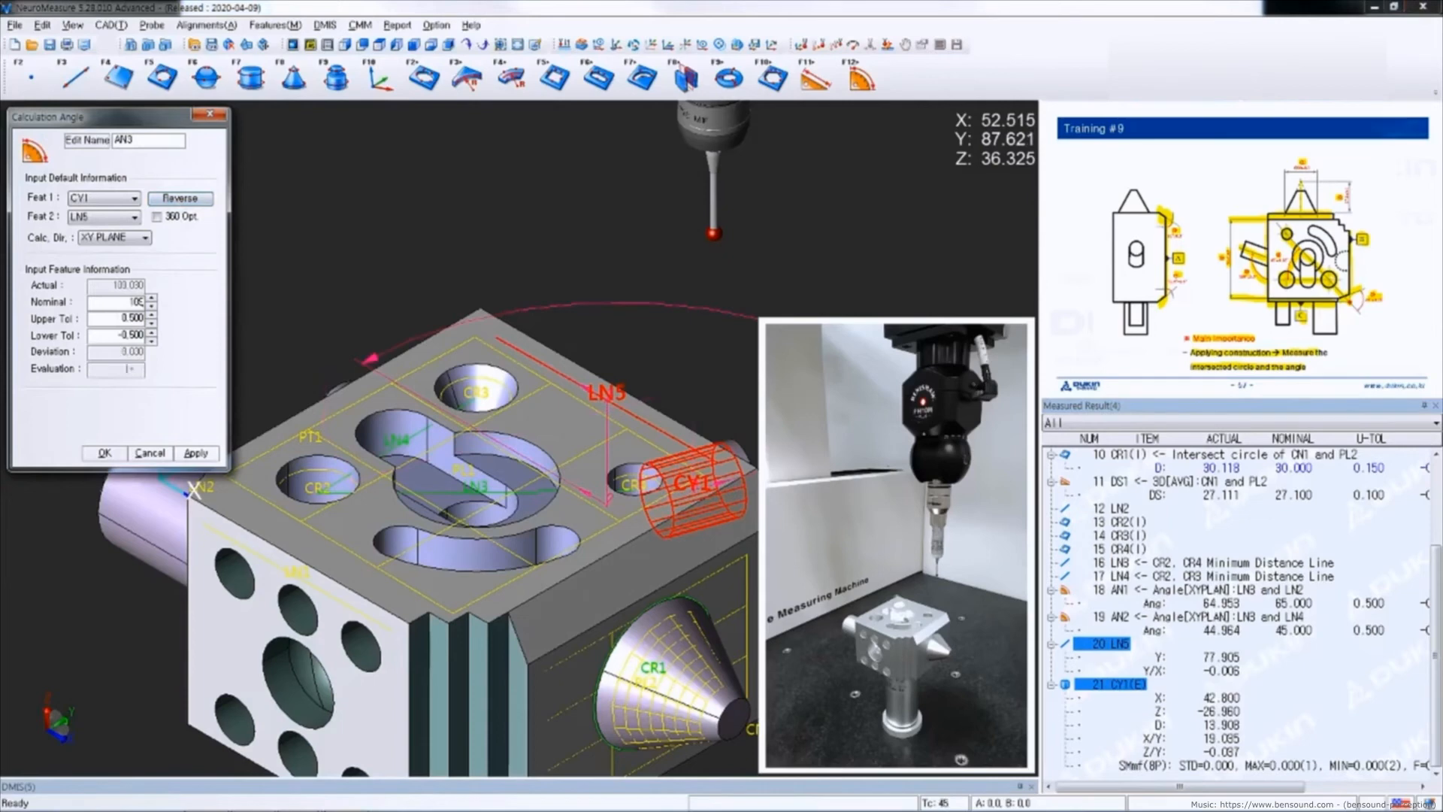
left_click(95, 457)
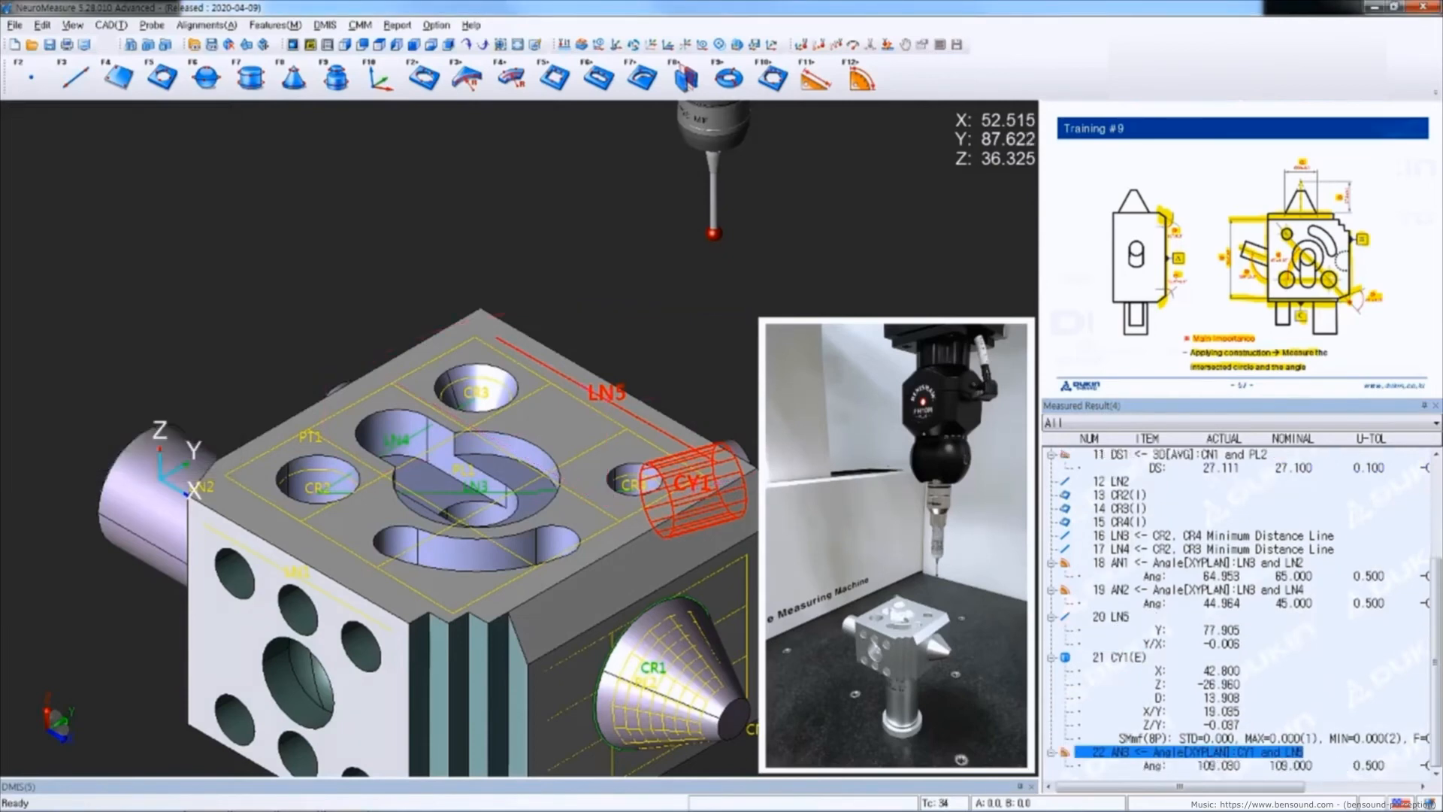
Hide all result items listed under line LN5 and cylinder CY1 in the measured results.
left_click(1114, 620, "ctrl")
right_click(1113, 625)
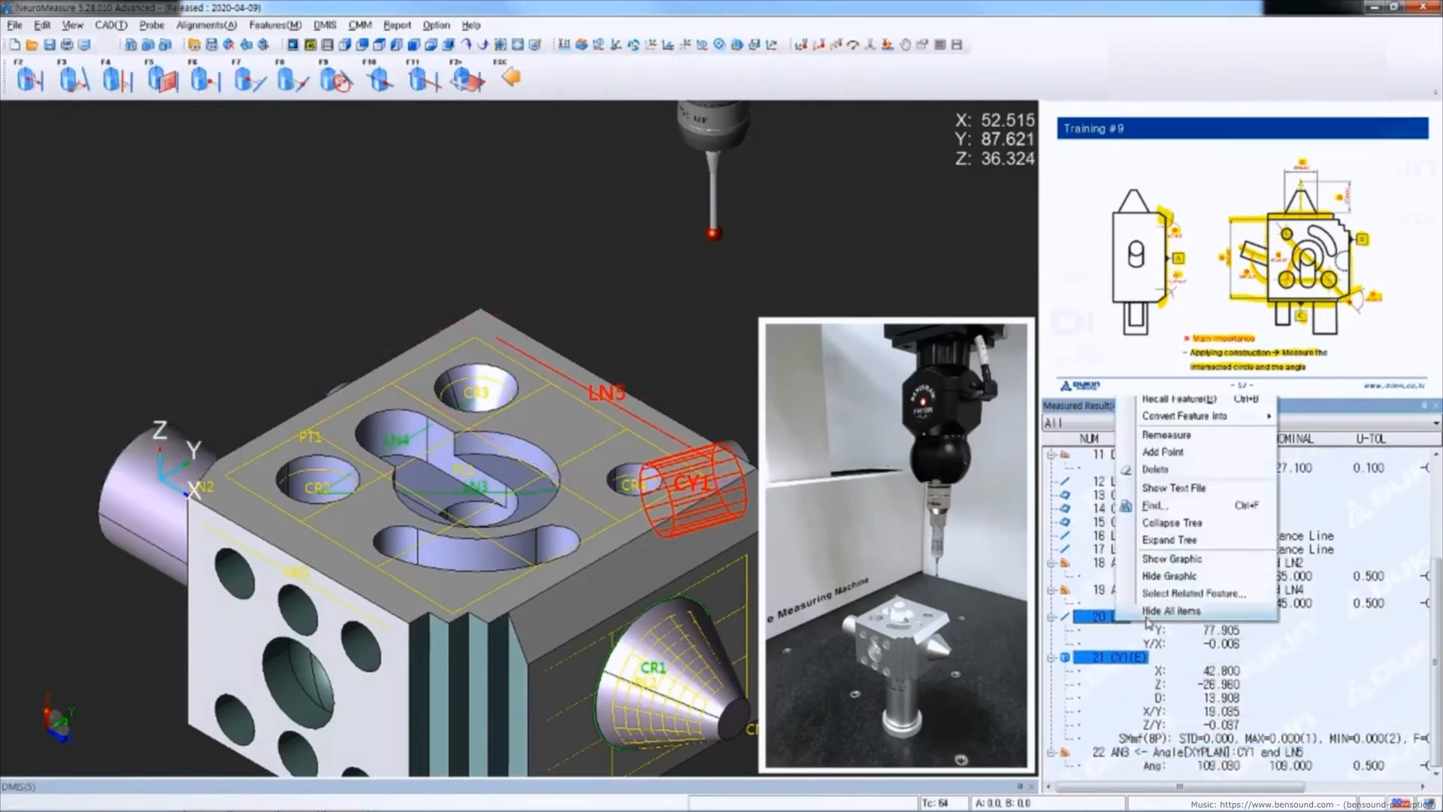
left_click(1141, 614)
Review the calculated angles AN1, AN2 and AN3 one by one together with their related features on the model.
left_click(1139, 697, "ctrl")
left_click(1140, 699)
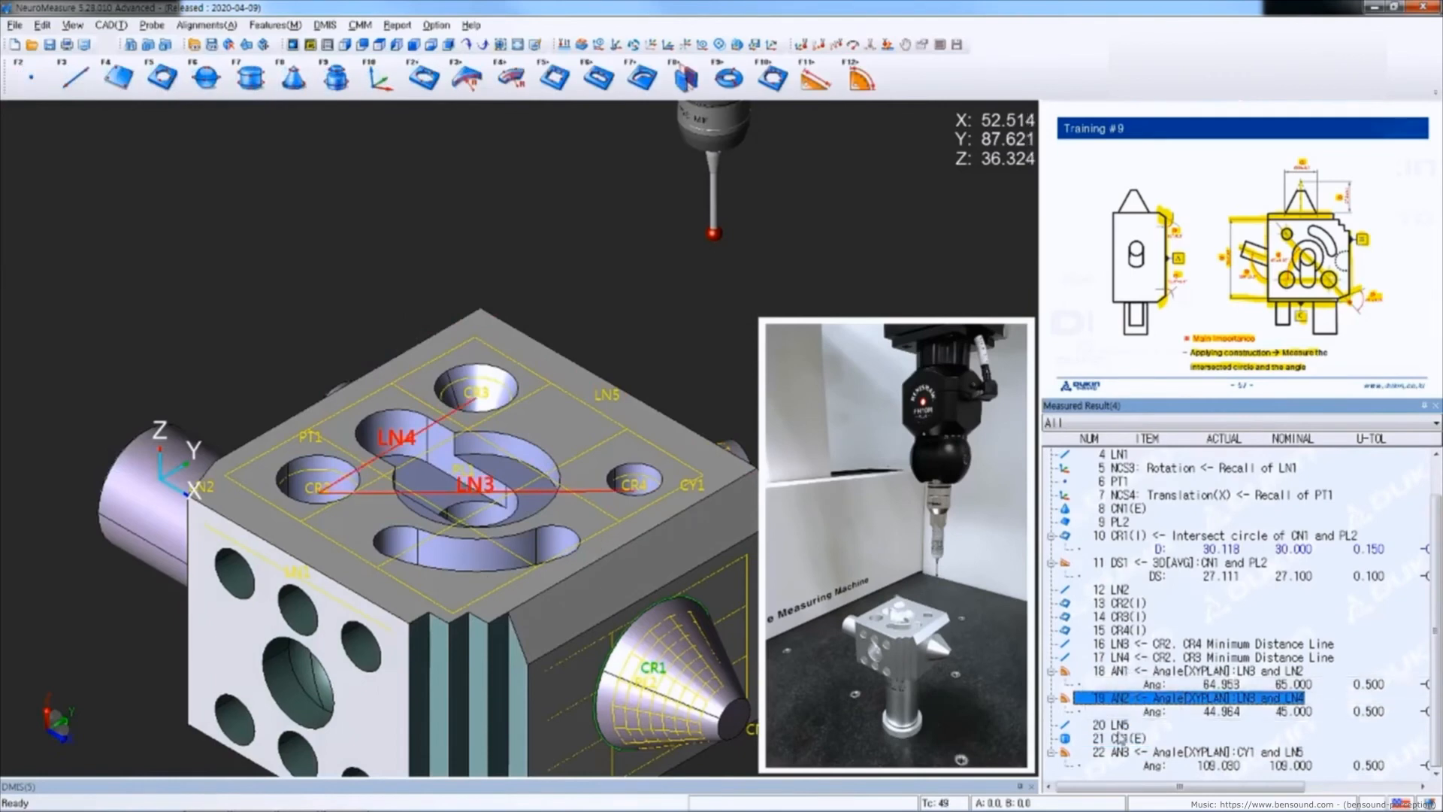
left_click(1114, 672)
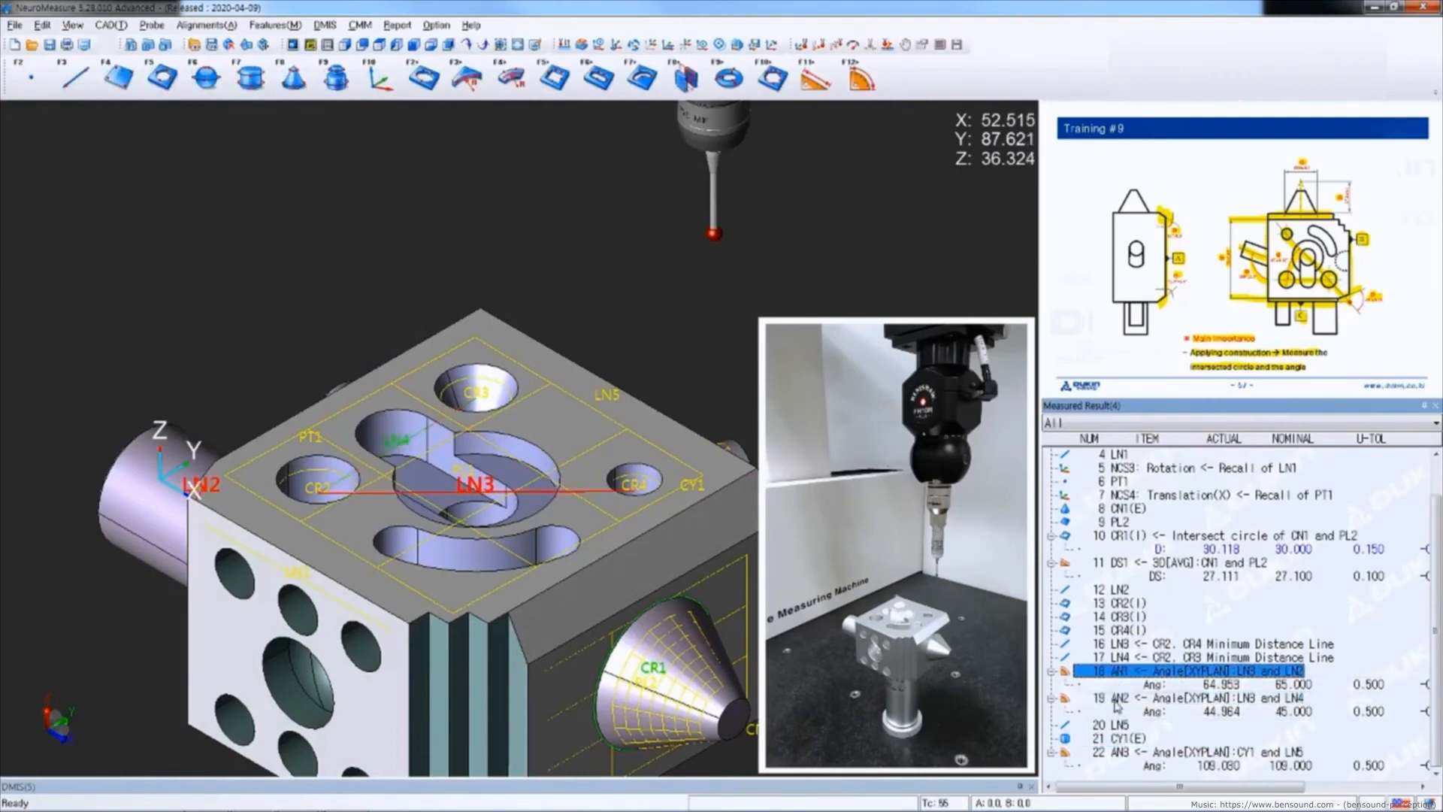
left_click(1118, 697)
left_click(1126, 754)
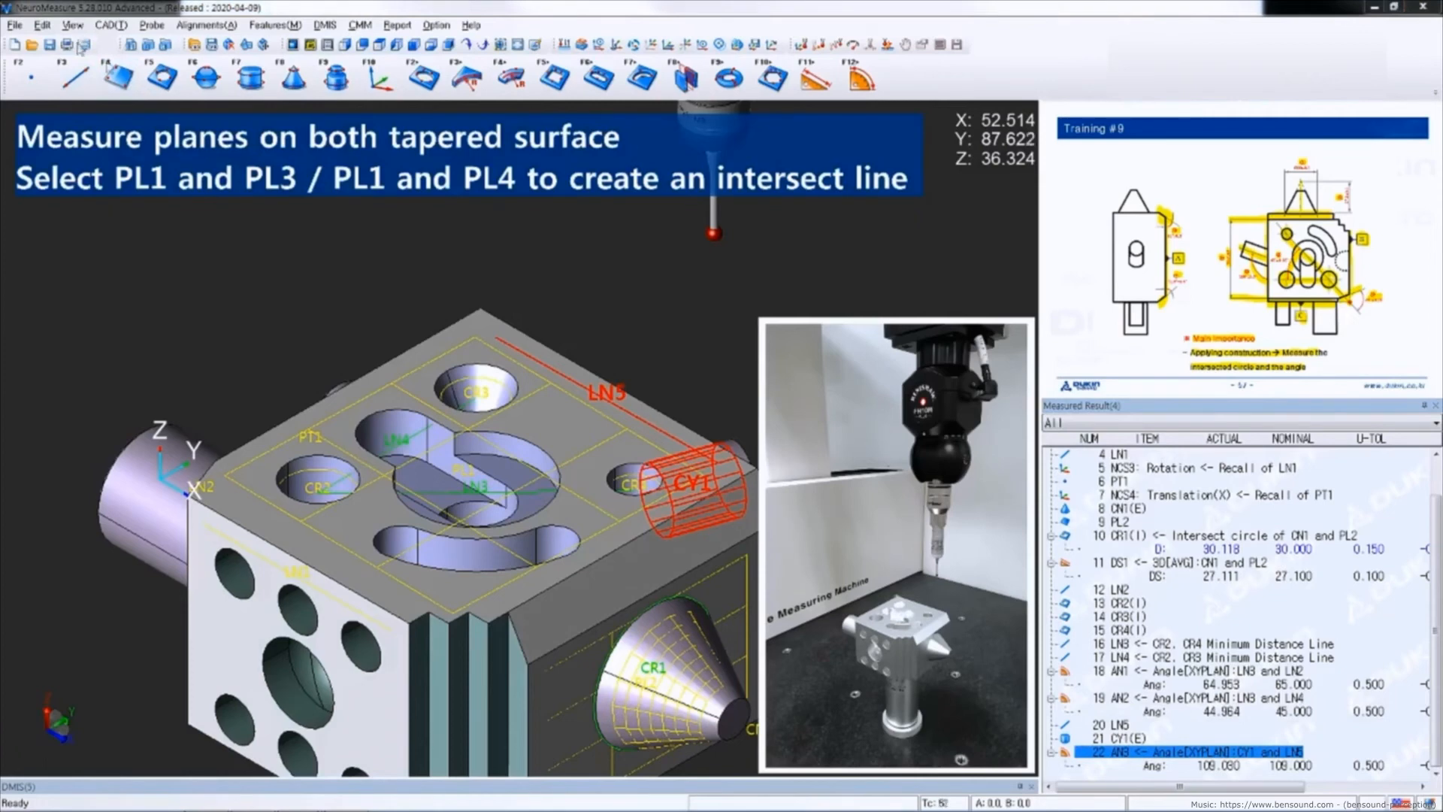
Measure planes on both tapered surfaces of the workpiece, probing four points on the taper above the cone.
left_click(118, 75)
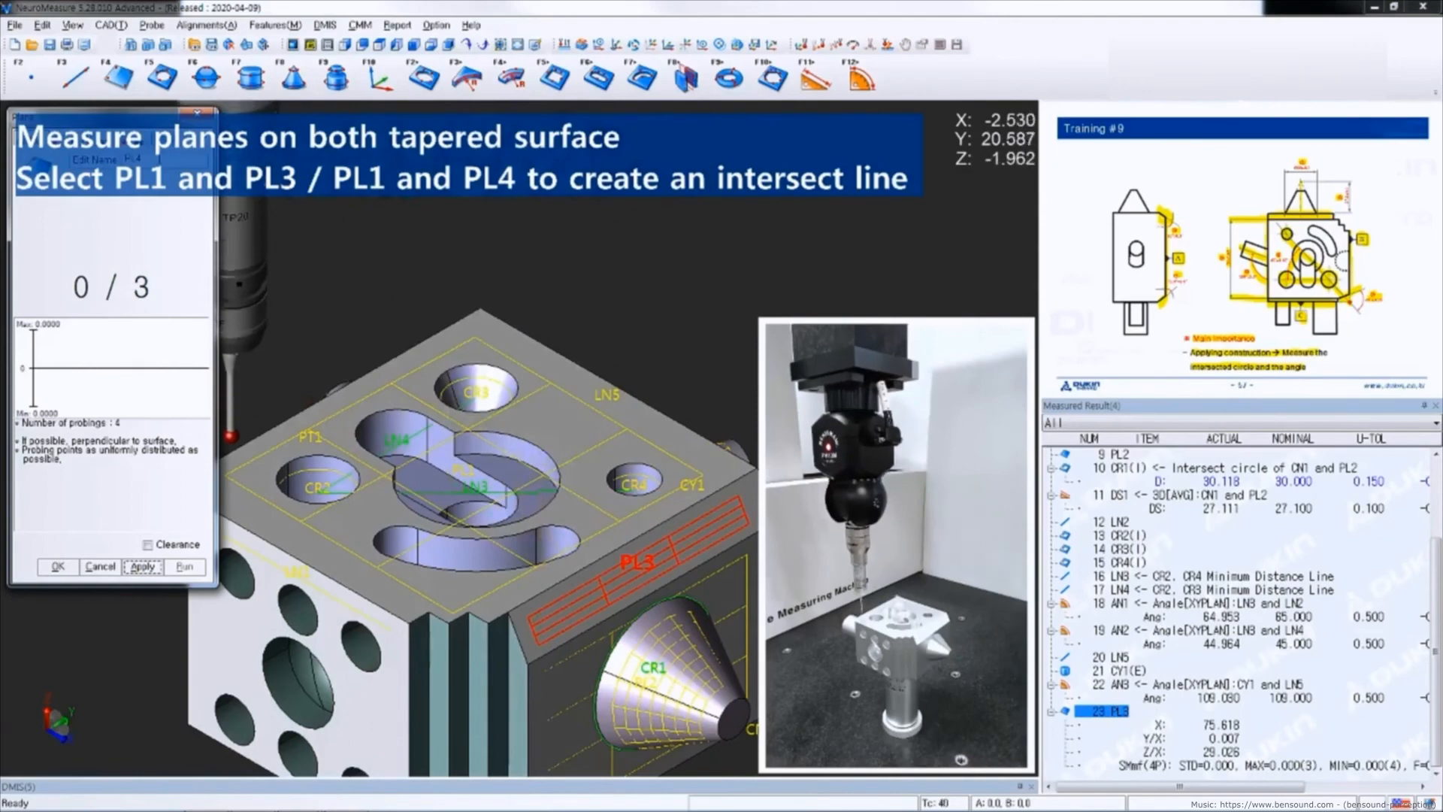
middle_click_drag(307, 422, 423, 441)
middle_click_drag(314, 644, 669, 628)
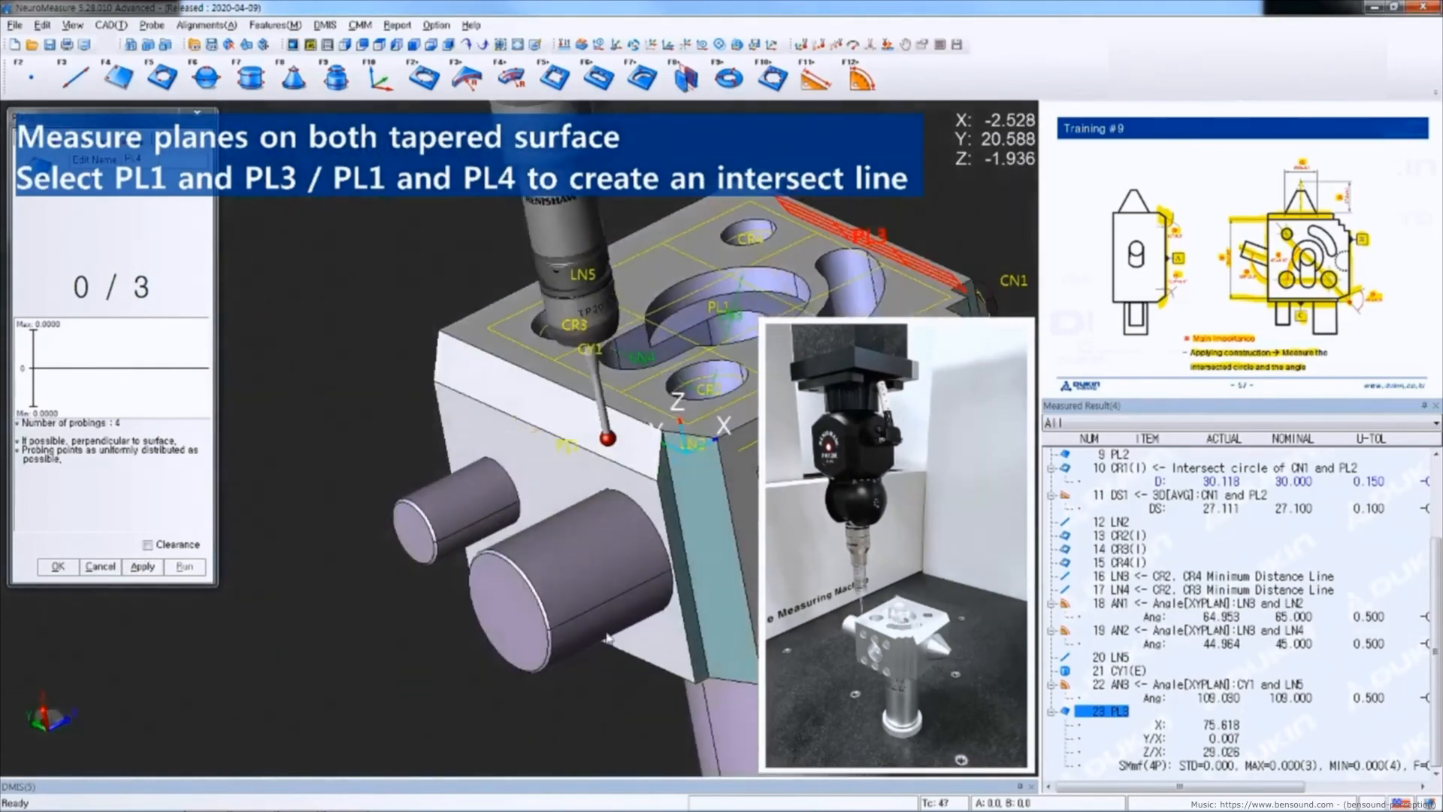